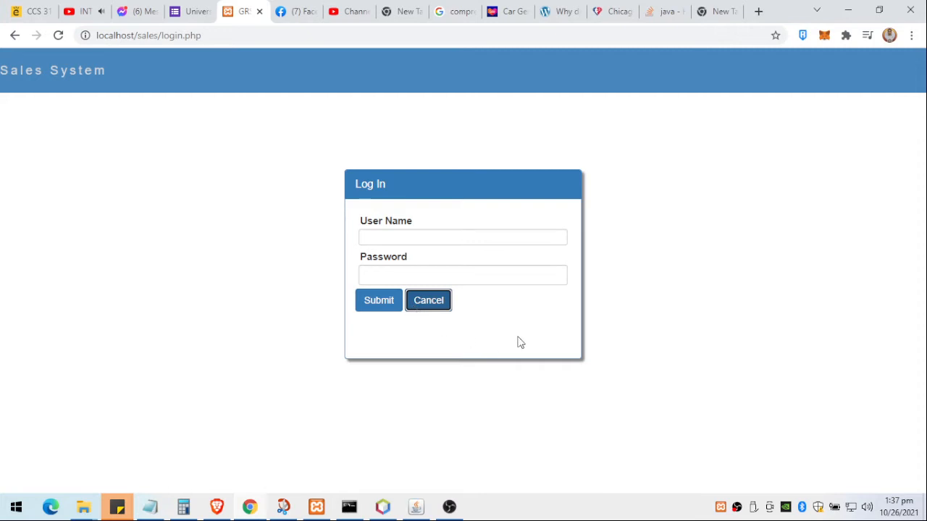
Step: Log in to the sales system with the user name ADMIN and the account password
left_click(434, 238)
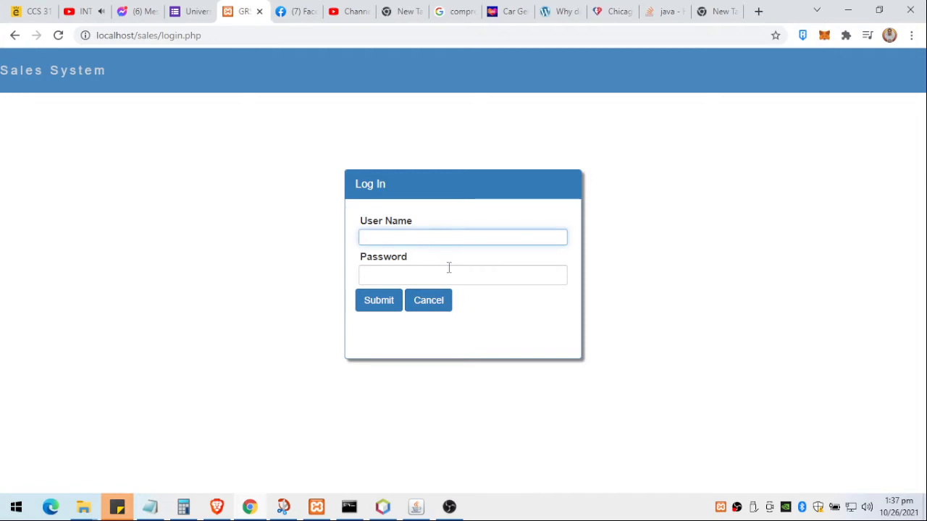
type("ADMIN")
left_click(446, 268)
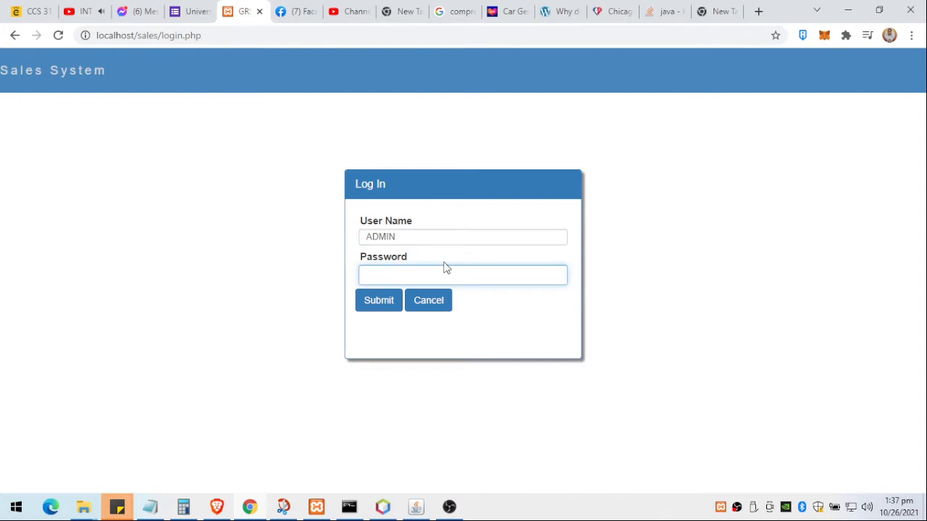
key("Return")
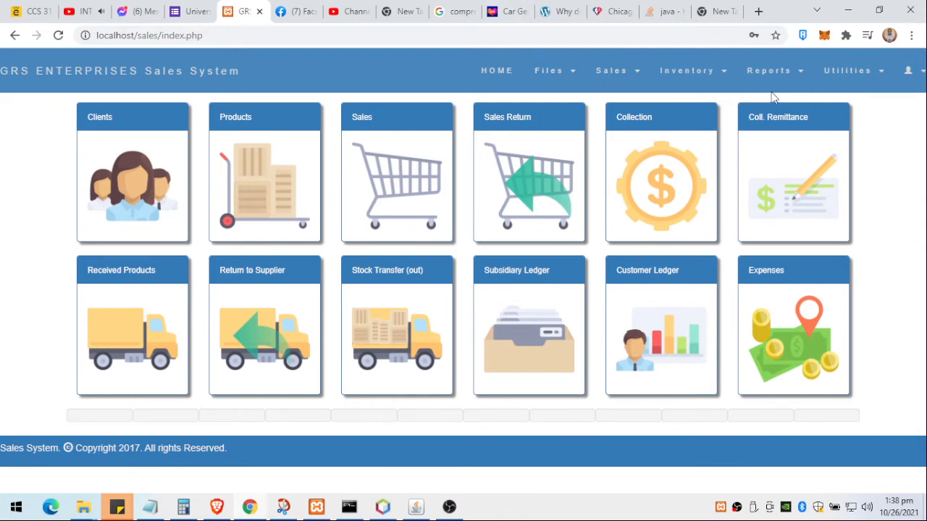
Step: Start a new record in the Products file with category code AV and PRODUCT1 as both name and description
left_click(556, 76)
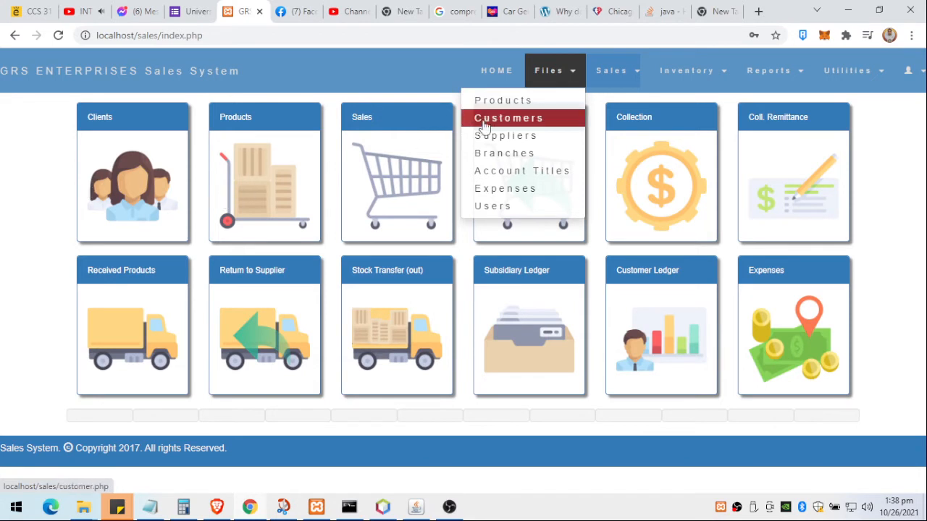
left_click(518, 104)
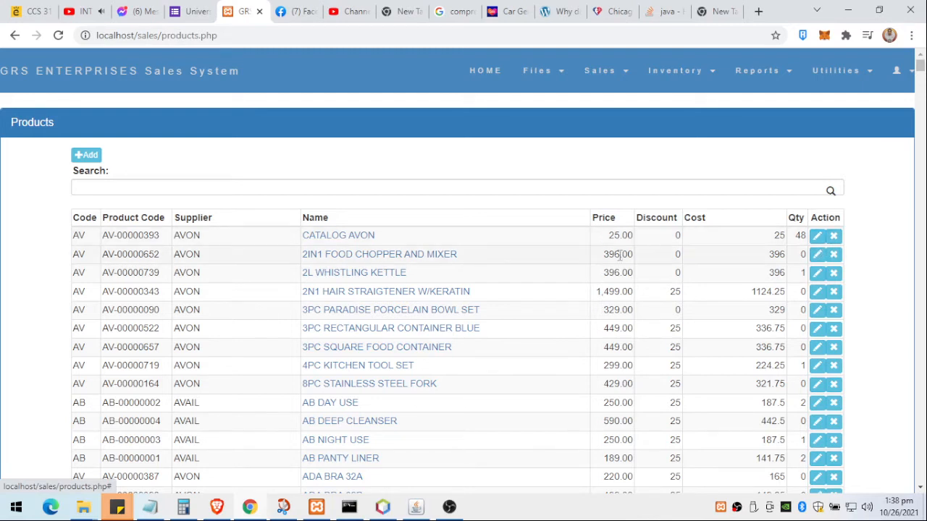
left_click(90, 158)
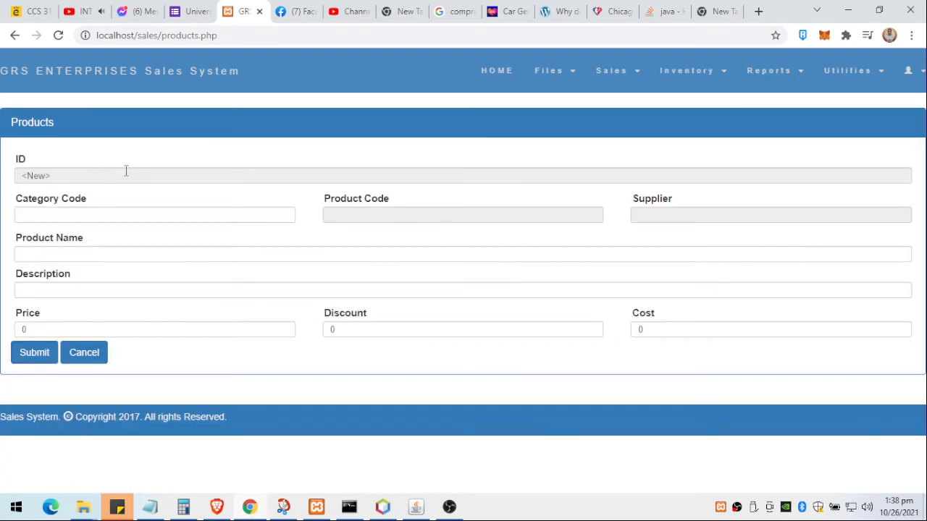
left_click(133, 222)
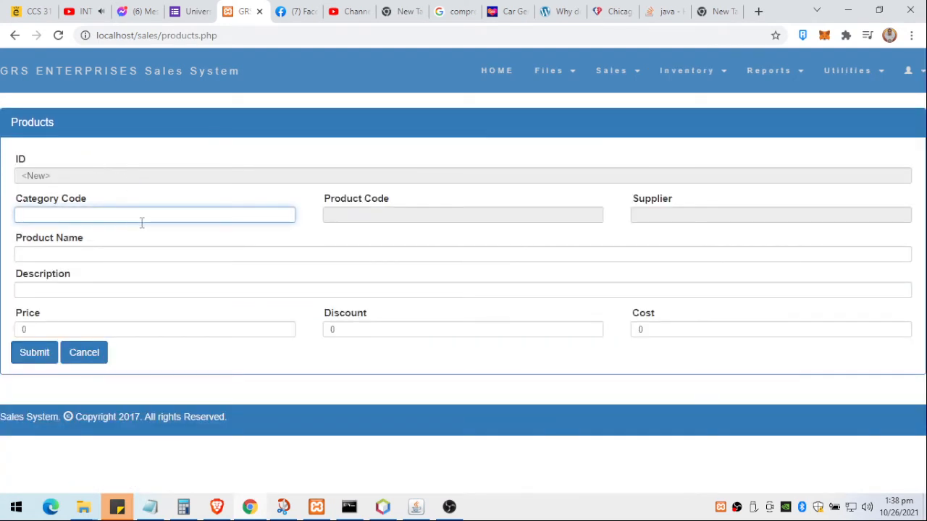
type("AV")
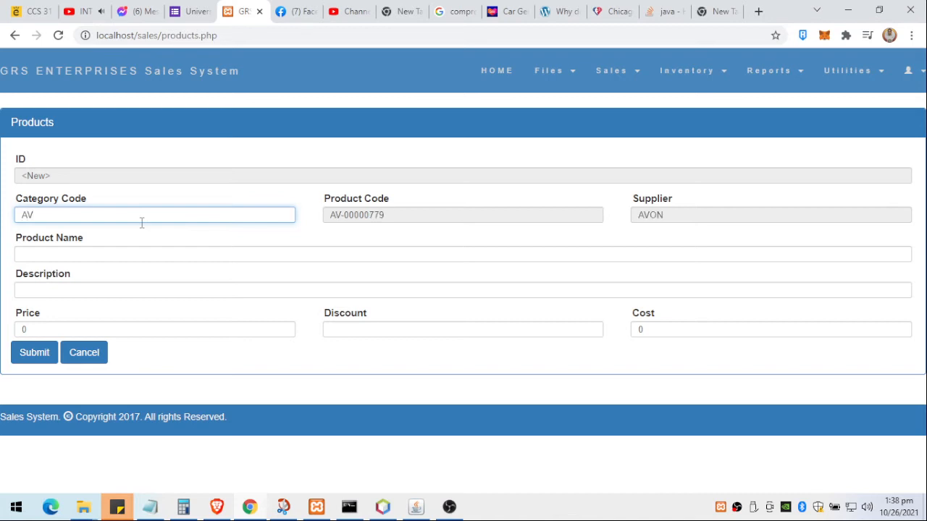
left_click(48, 253)
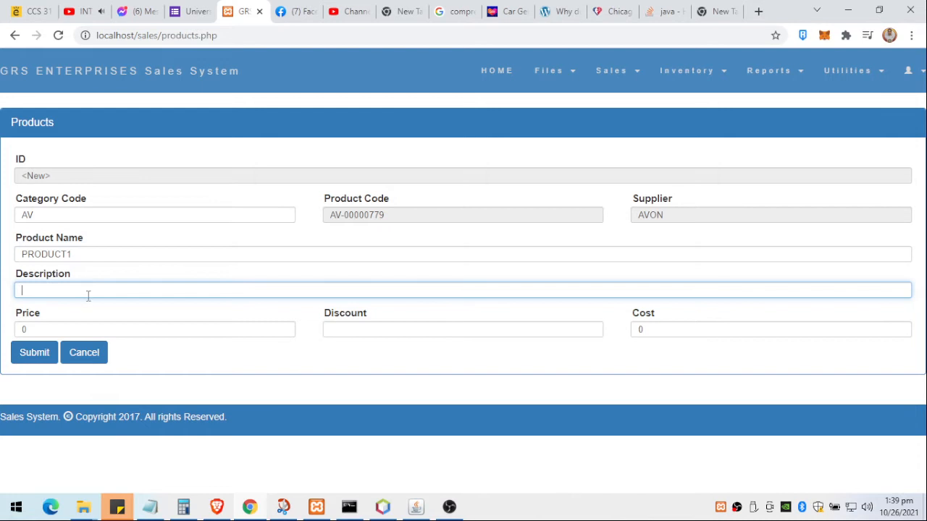
type("PRODUCT1")
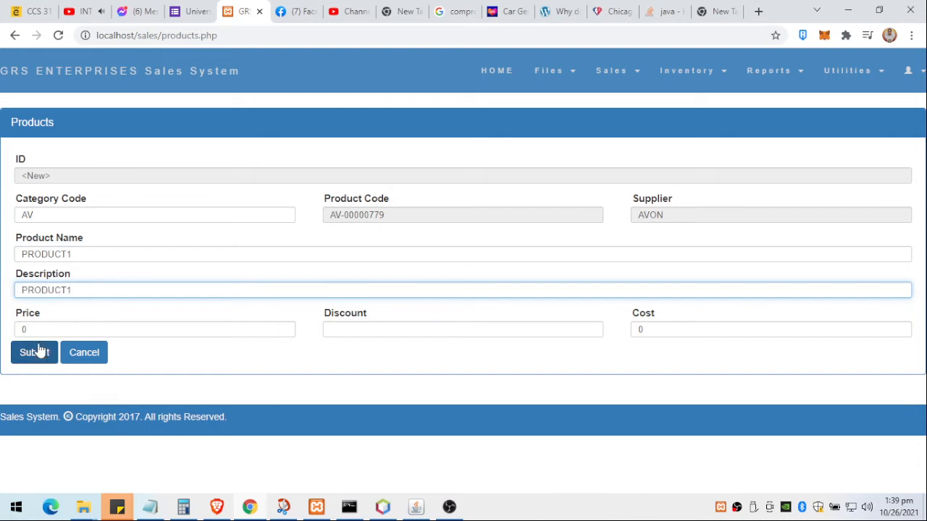
Step: Set the new product's price to 100 and cost to 90, submit it, and return to the product list
key("Tab")
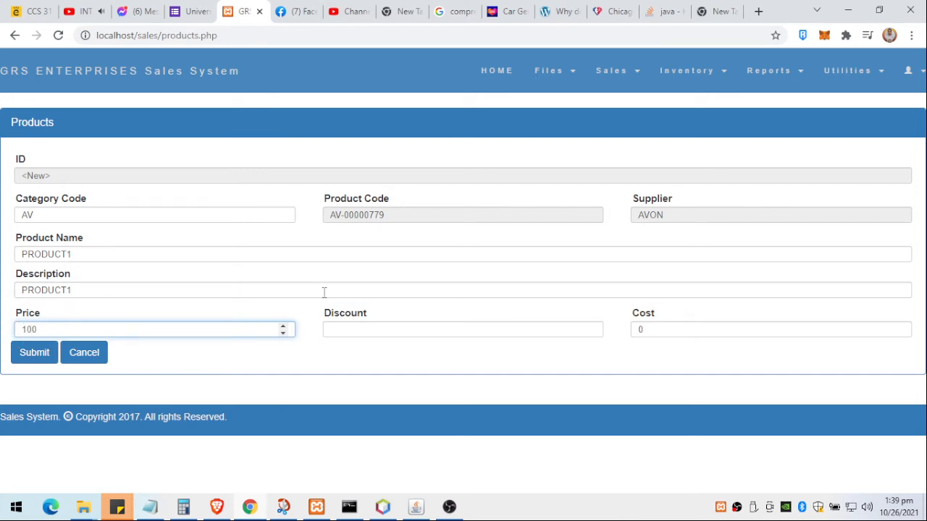
left_click(357, 330)
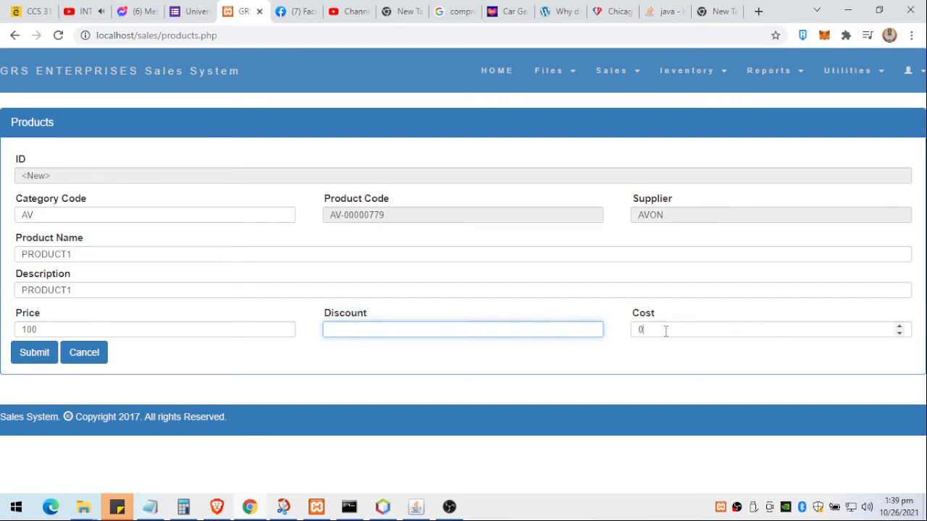
key("Tab")
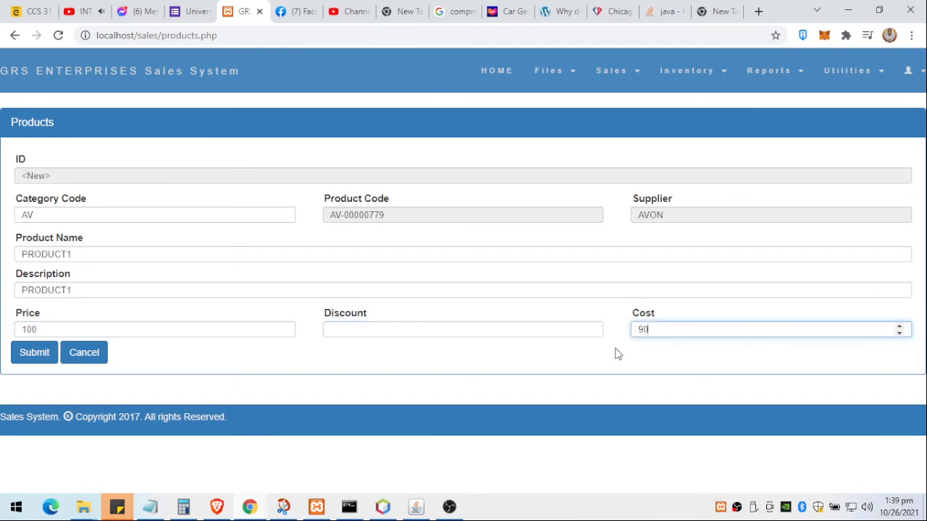
type("90")
left_click(38, 356)
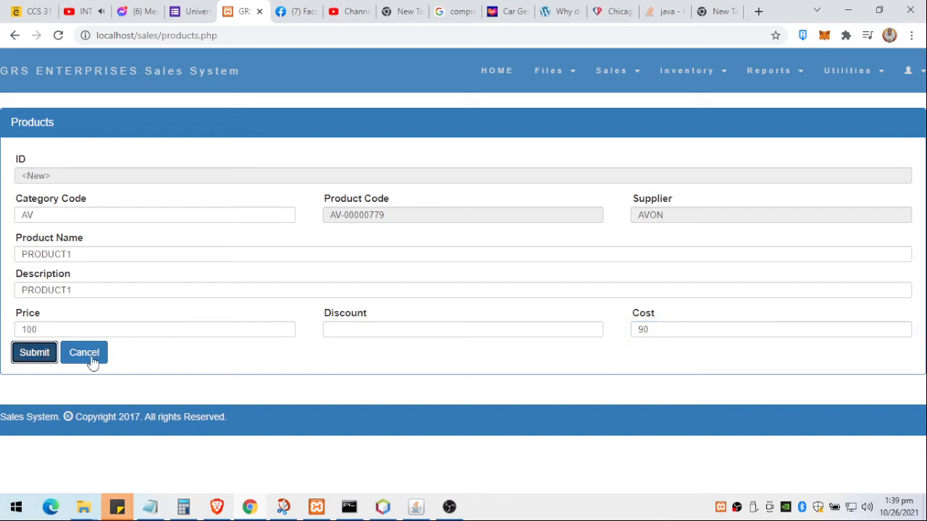
left_click(93, 361)
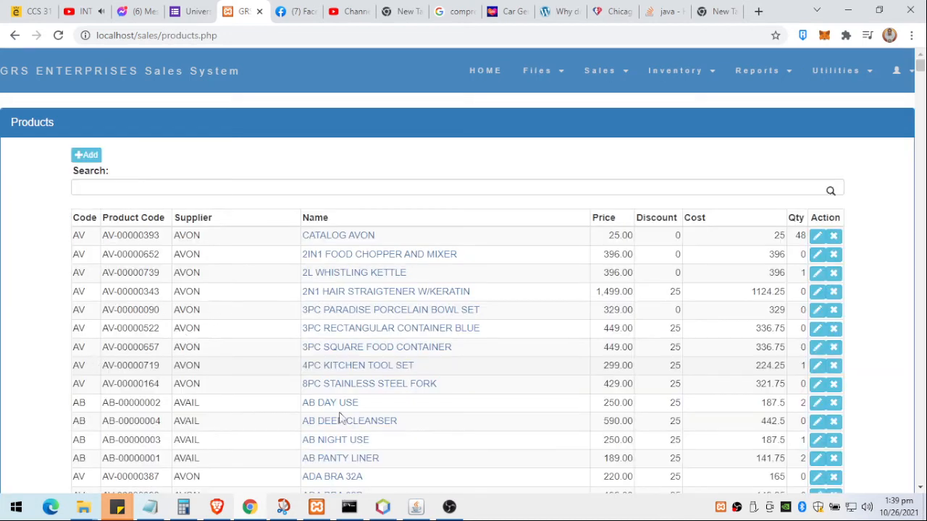
Step: Search the product list for "product" and change the price of PRODUCT1 to 120, submitting the edit
left_click(176, 186)
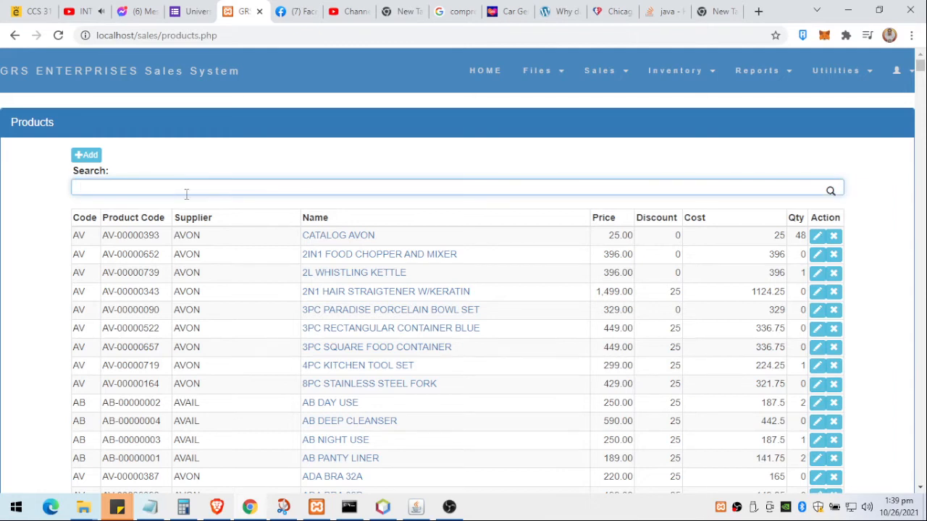
type("produc")
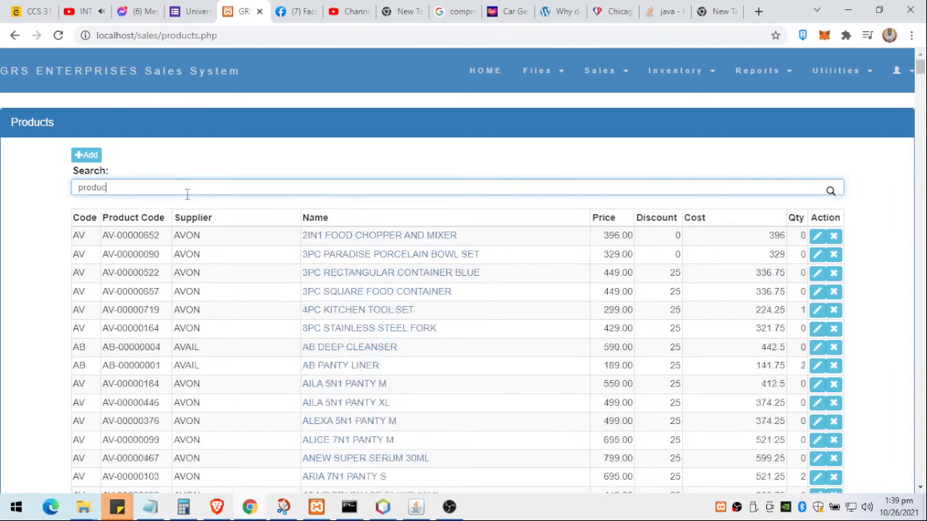
type("t")
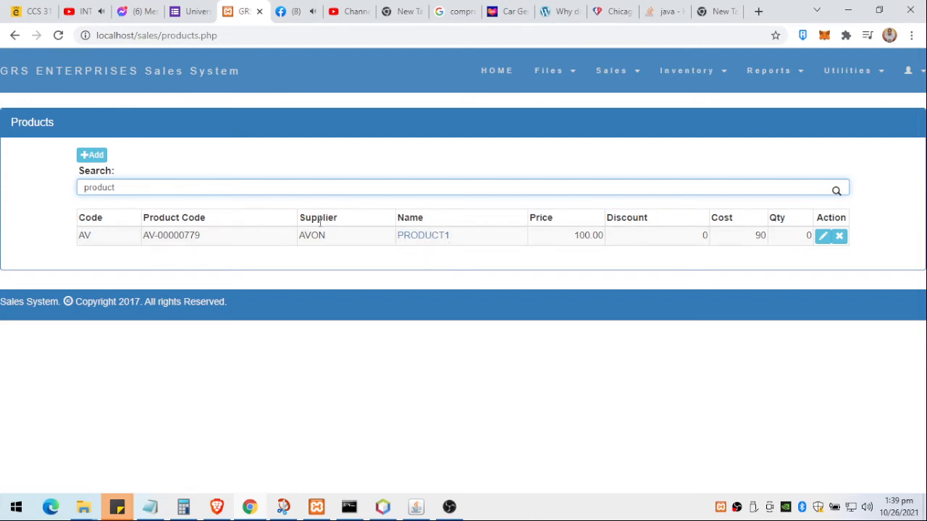
left_click(823, 236)
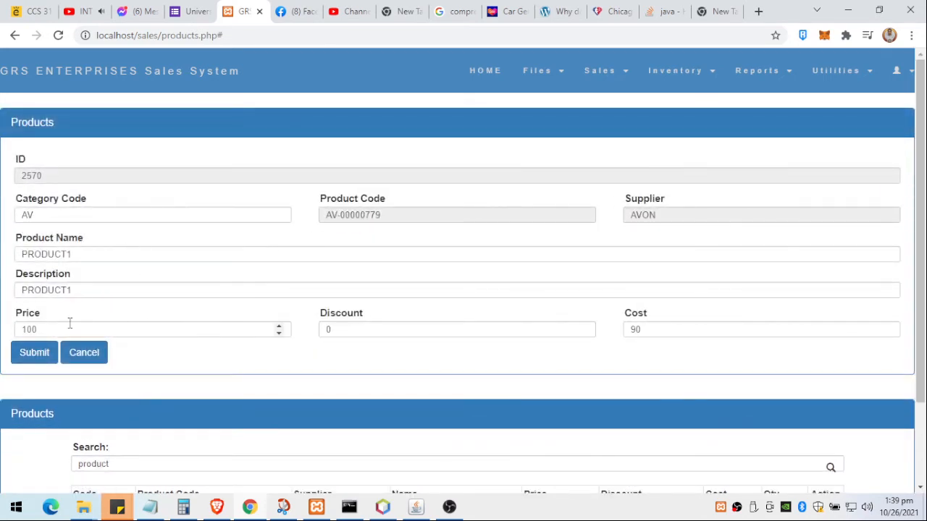
left_click_drag(48, 332, 4, 329)
type("1")
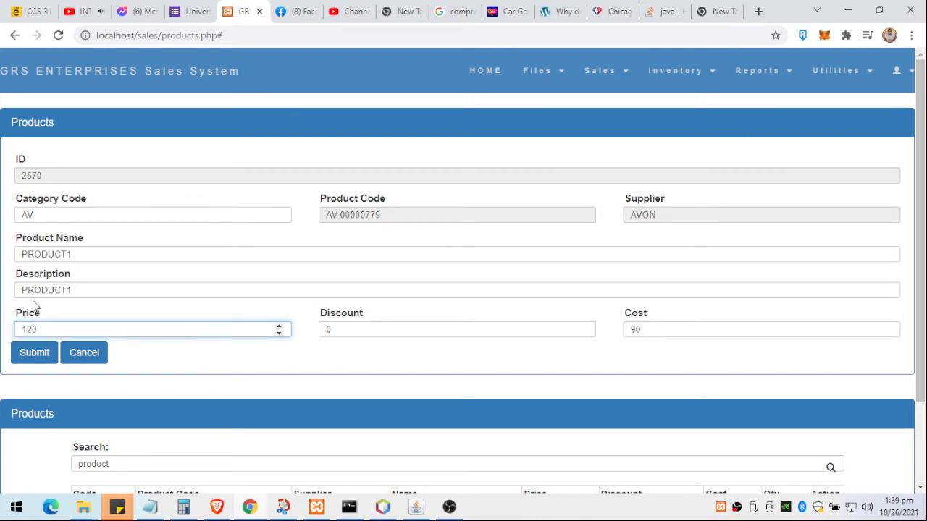
left_click(41, 357)
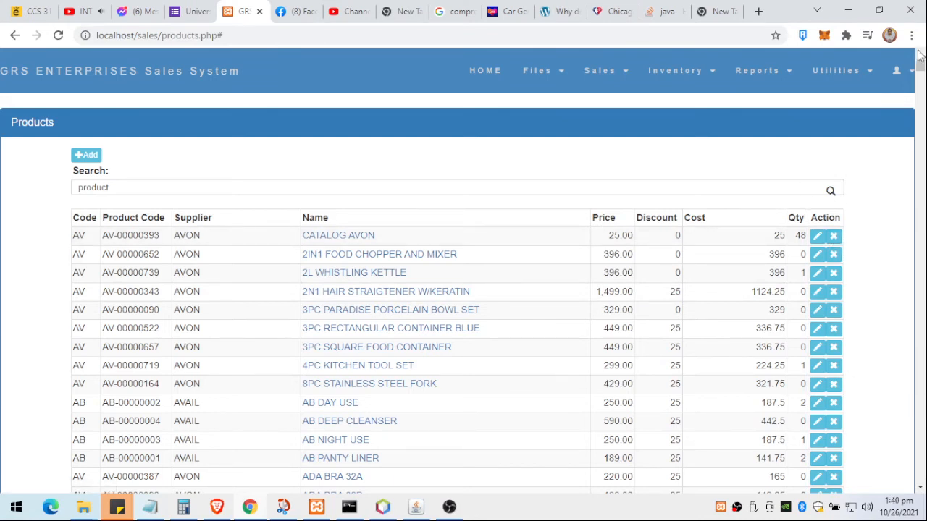
Step: Open the customer file and examine the blank new-customer form down to its default discounts, leaving it without saving
left_click(539, 70)
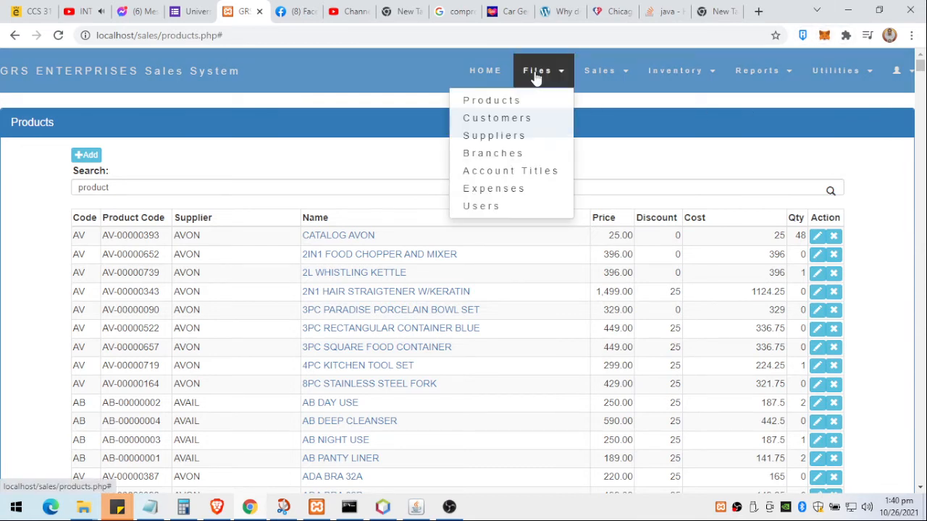
left_click(501, 117)
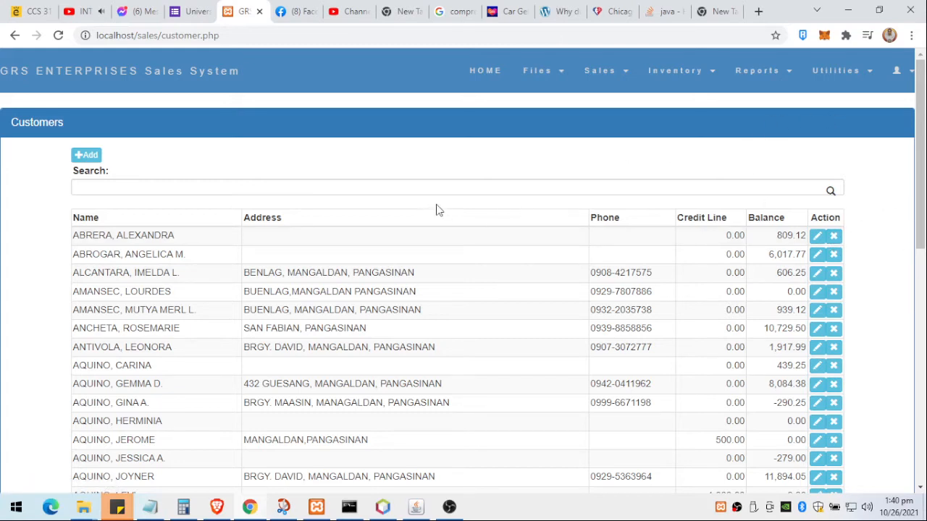
left_click(447, 185)
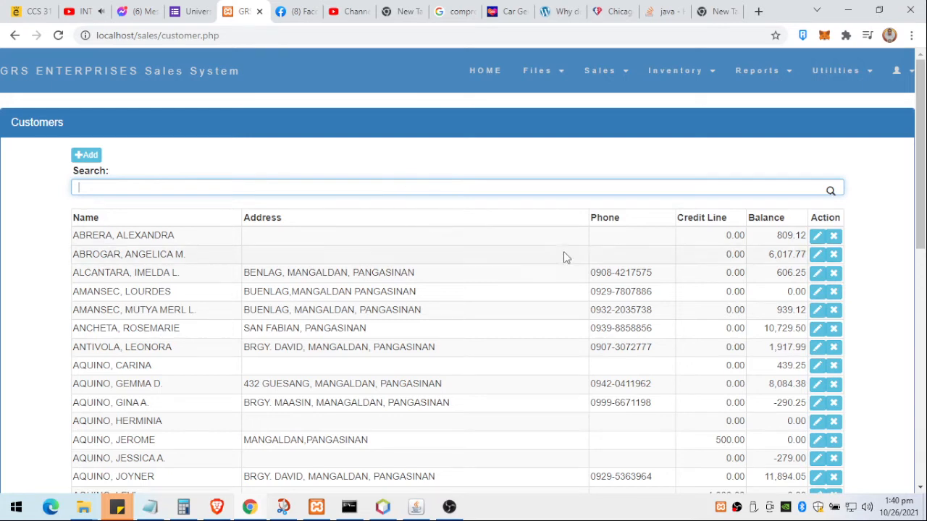
left_click(86, 155)
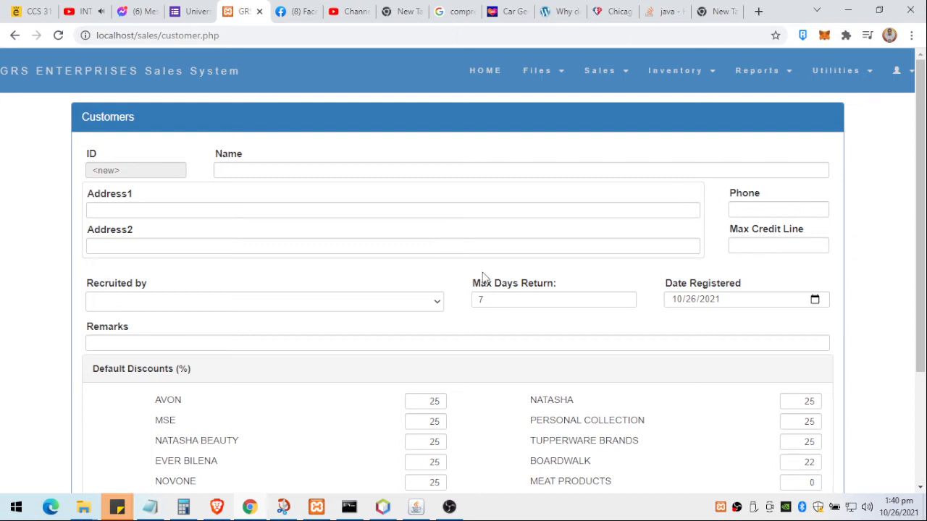
scroll(223, 298, "down", 1)
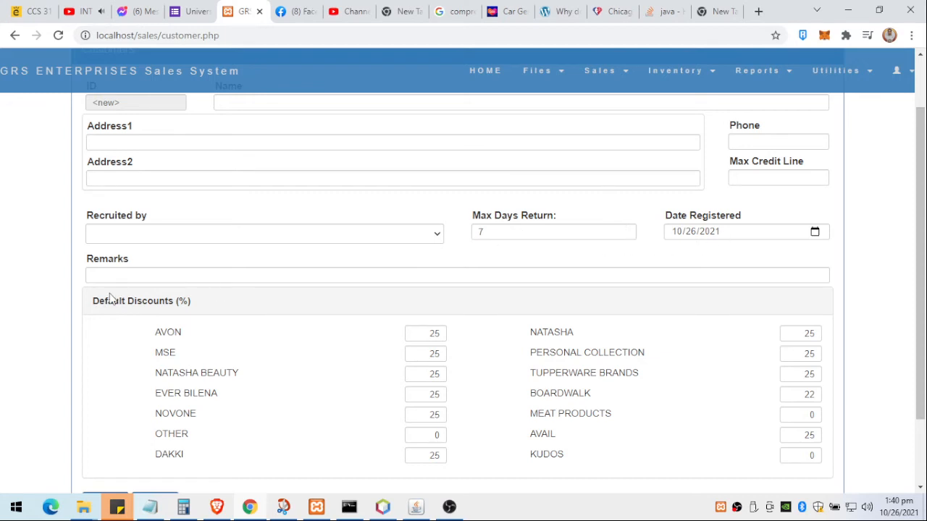
scroll(122, 275, "down", 2)
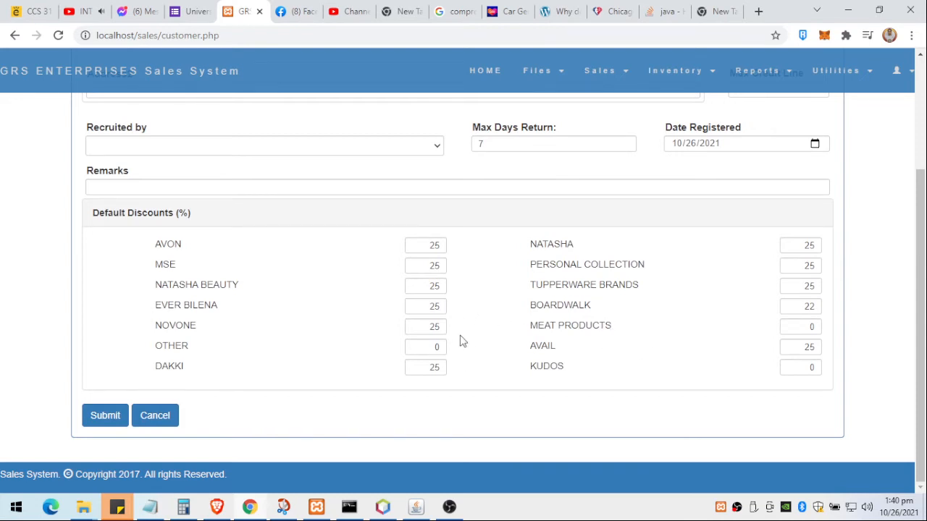
left_click(164, 423)
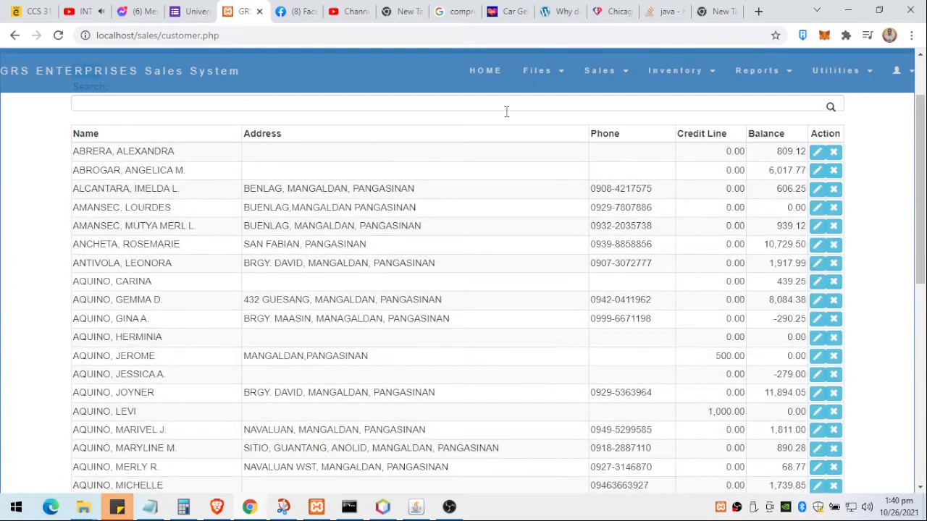
Step: Open the supplier file and examine the fields of the blank new-supplier form, leaving it without saving
left_click(556, 80)
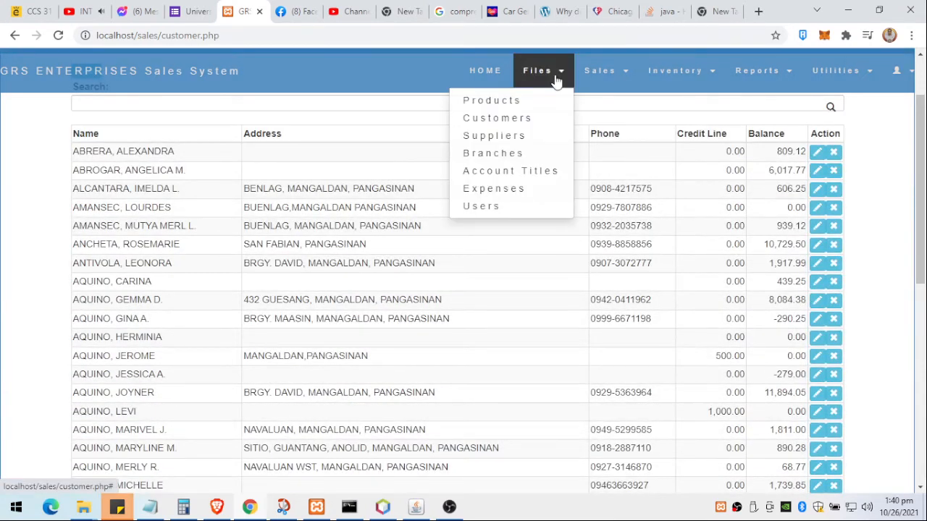
left_click(487, 143)
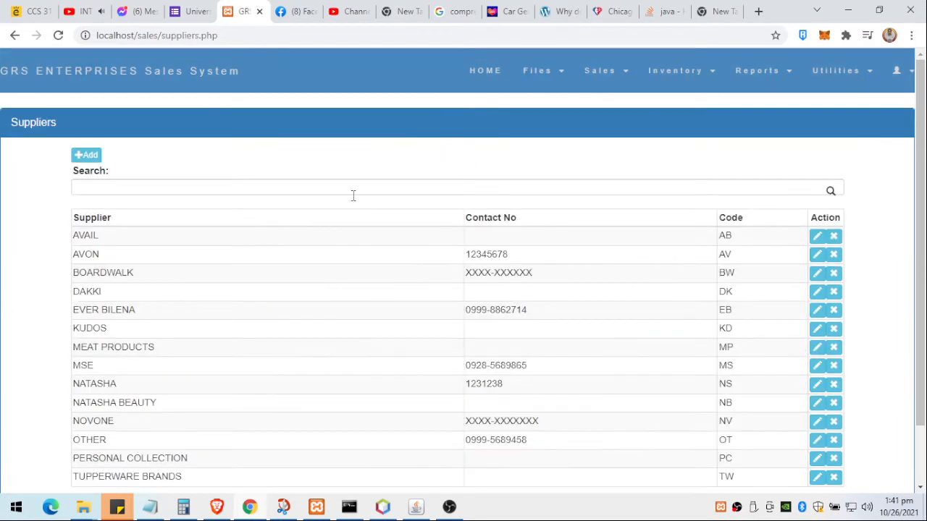
left_click(91, 159)
left_click(134, 190)
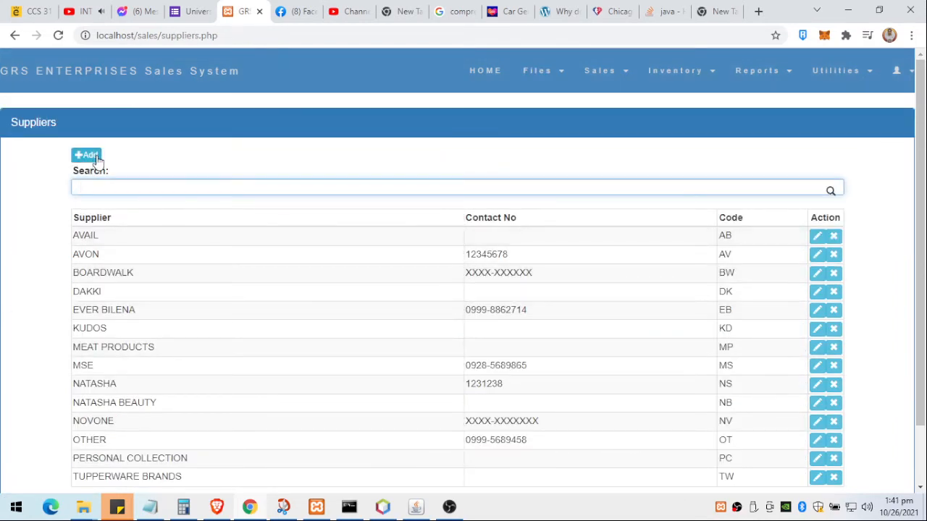
left_click(91, 155)
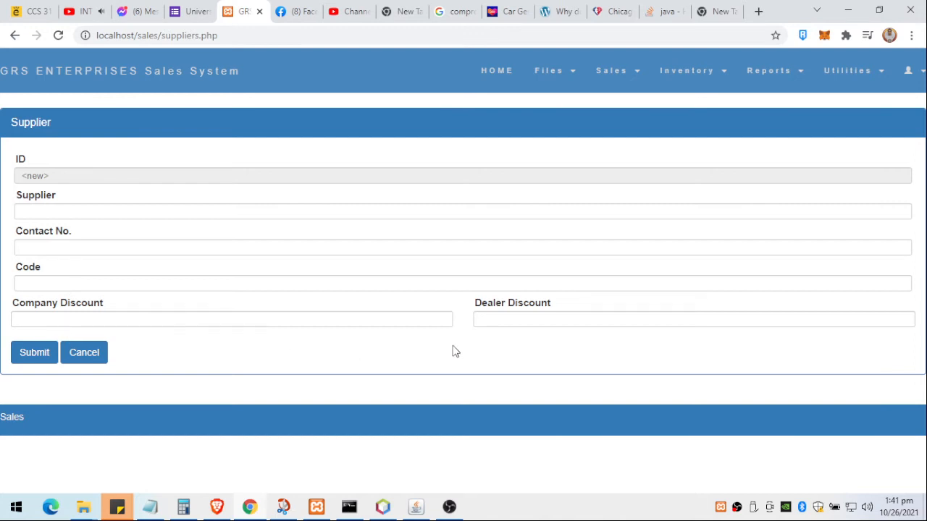
left_click(79, 357)
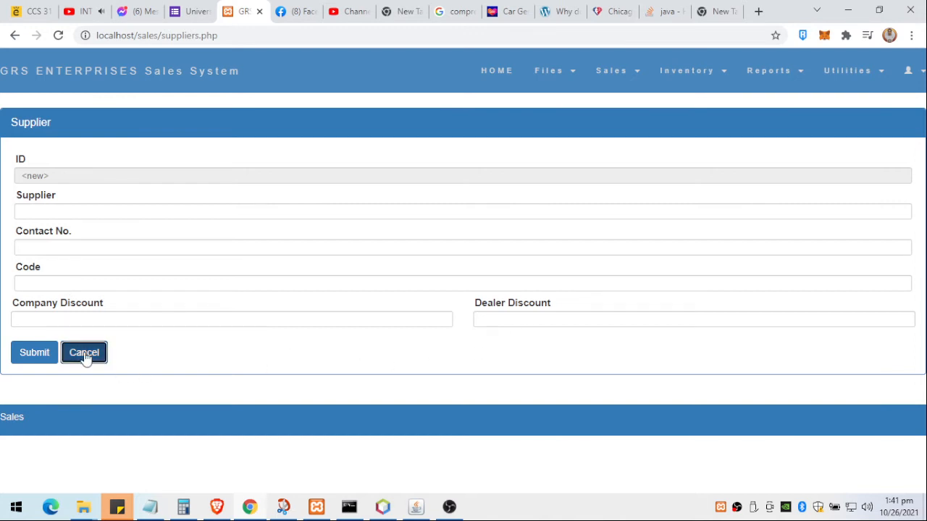
Step: Open the branch file, then the account titles file, and look through the full list of account titles
left_click(549, 79)
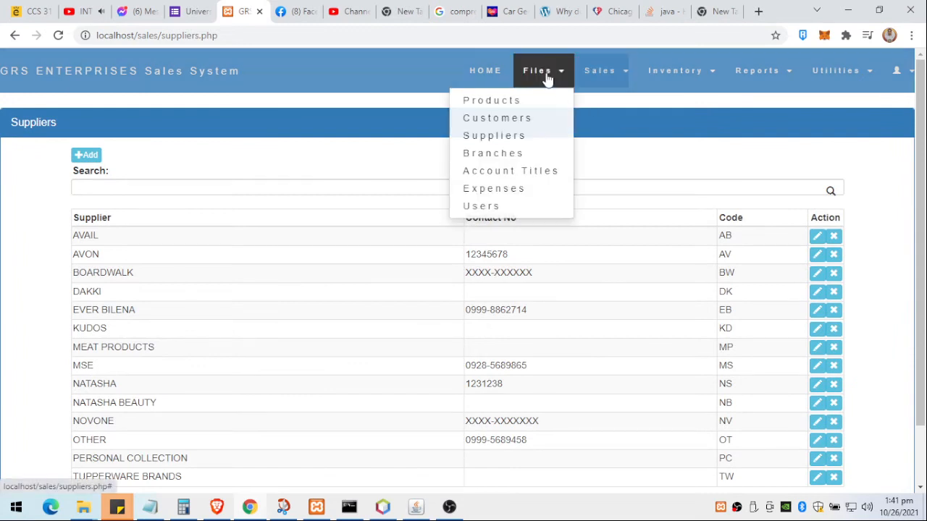
left_click(495, 156)
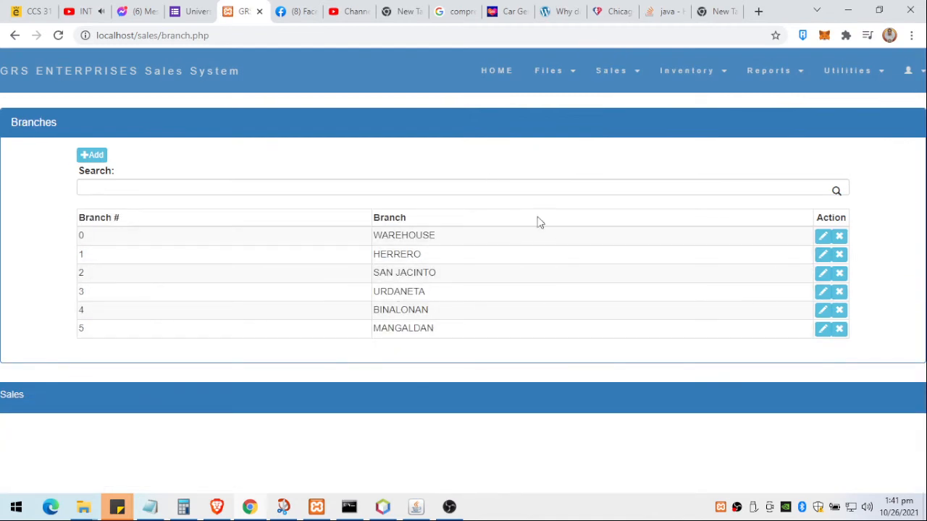
left_click(546, 72)
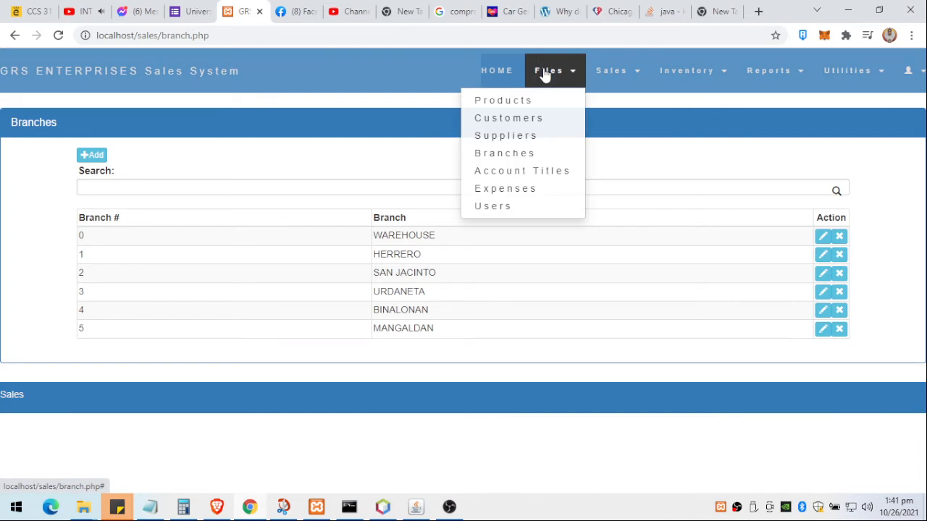
left_click(512, 174)
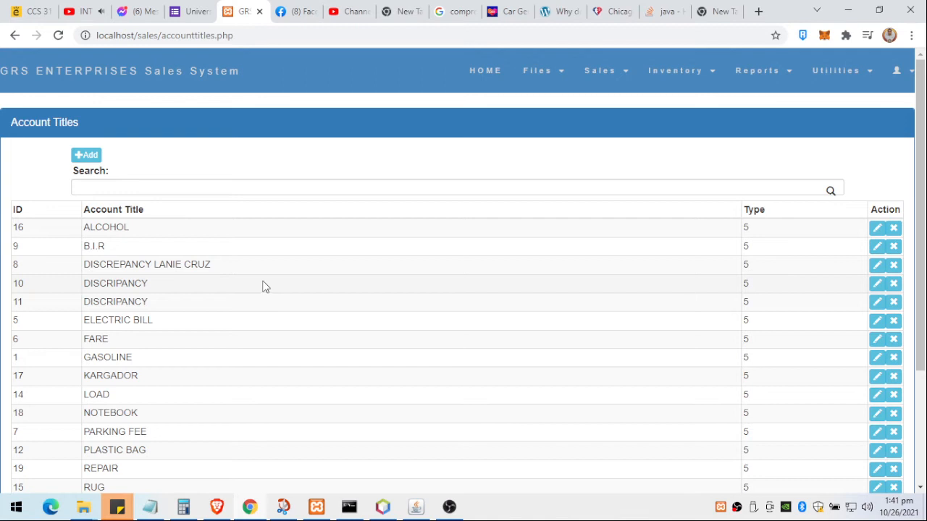
scroll(181, 312, "down", 2)
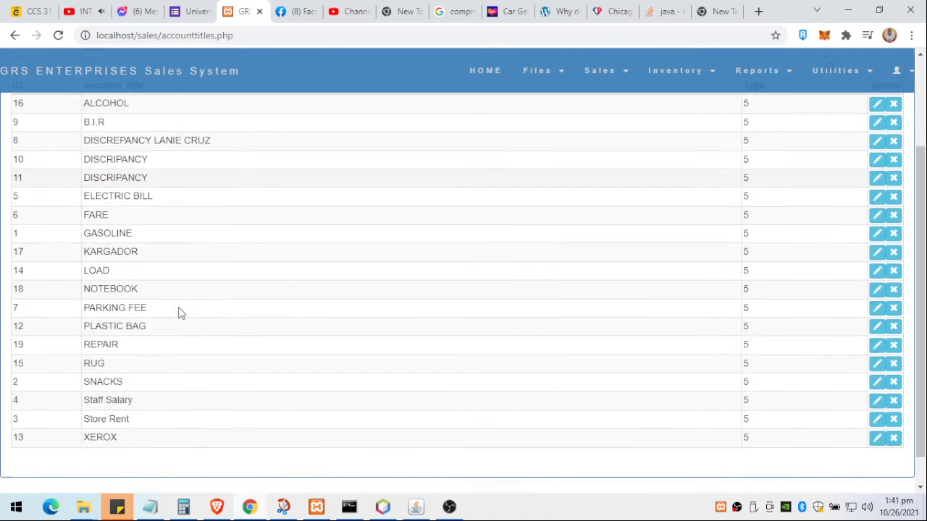
scroll(270, 289, "up", 1)
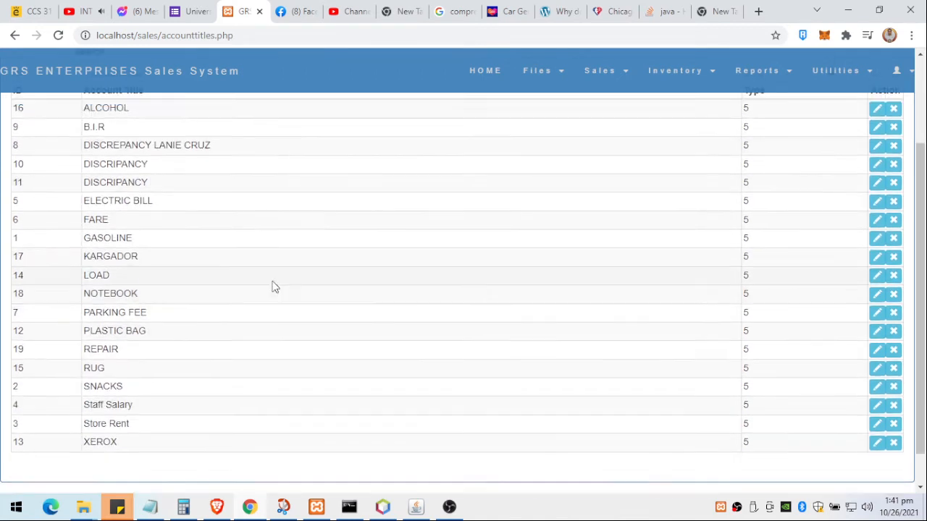
scroll(270, 288, "up", 2)
Step: Open the expenses file and submit a new GASOLINE expense with amount 500 and reference number 234234
left_click(549, 71)
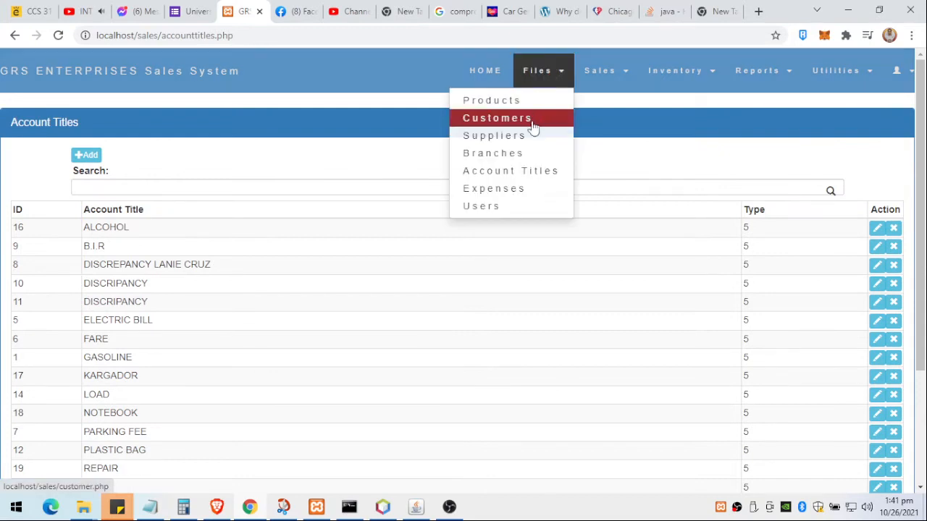
left_click(506, 189)
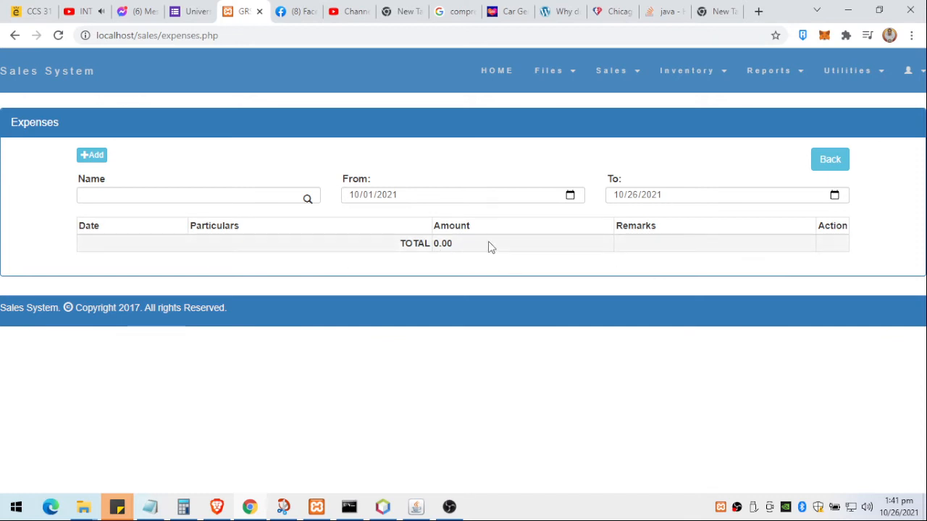
left_click(94, 159)
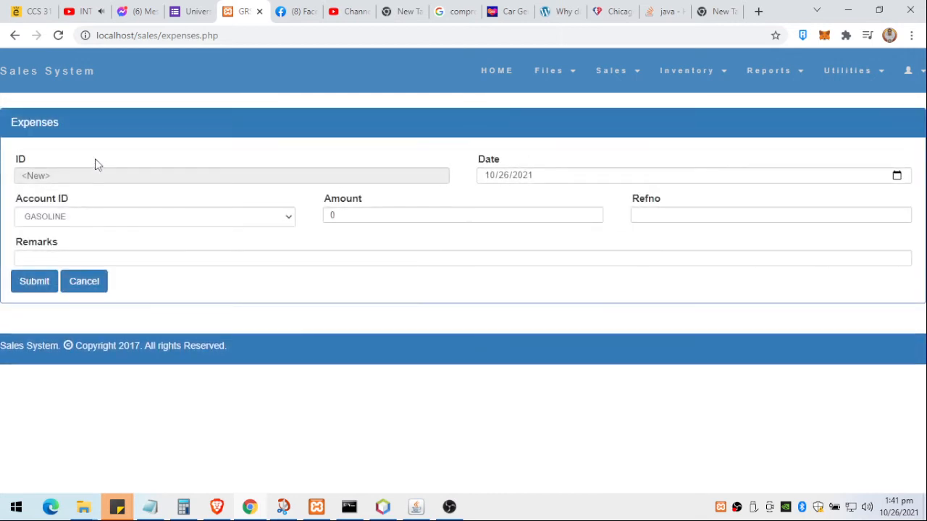
left_click_drag(353, 213, 311, 211)
type("500")
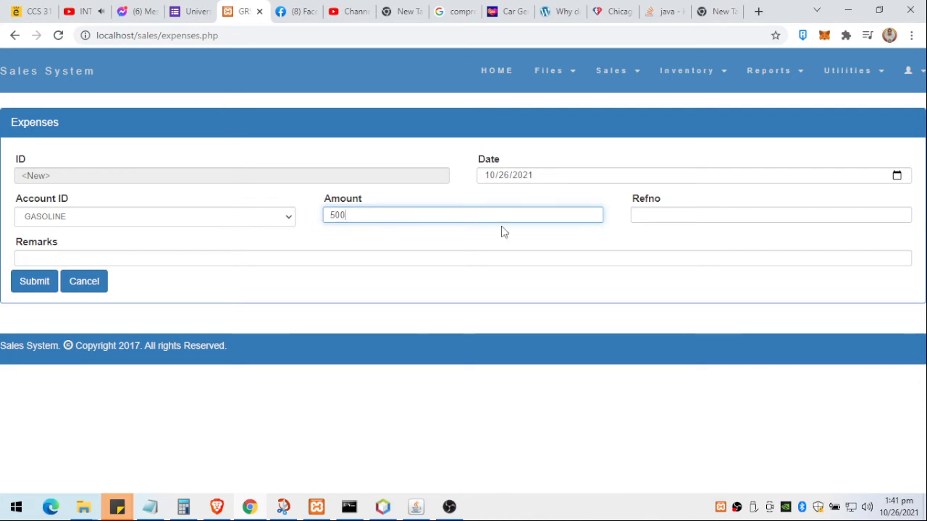
left_click(712, 217)
type("234234")
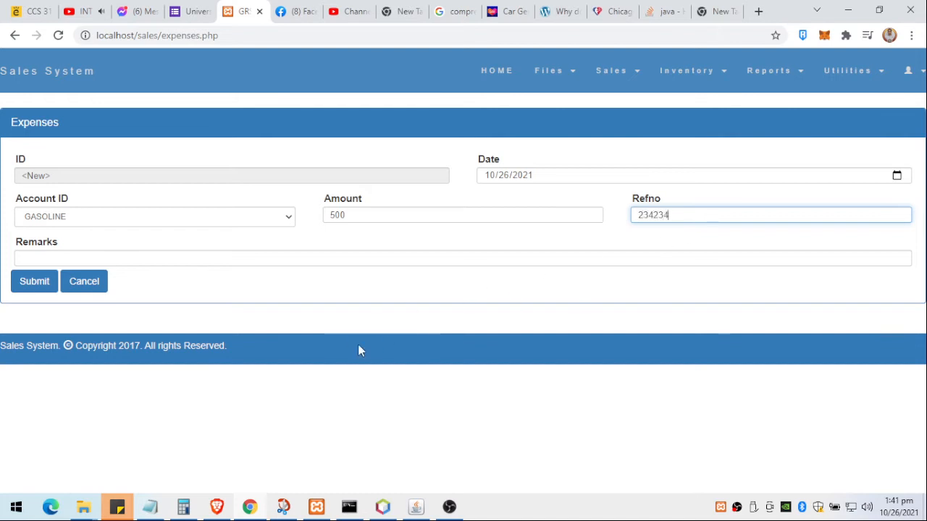
left_click(22, 283)
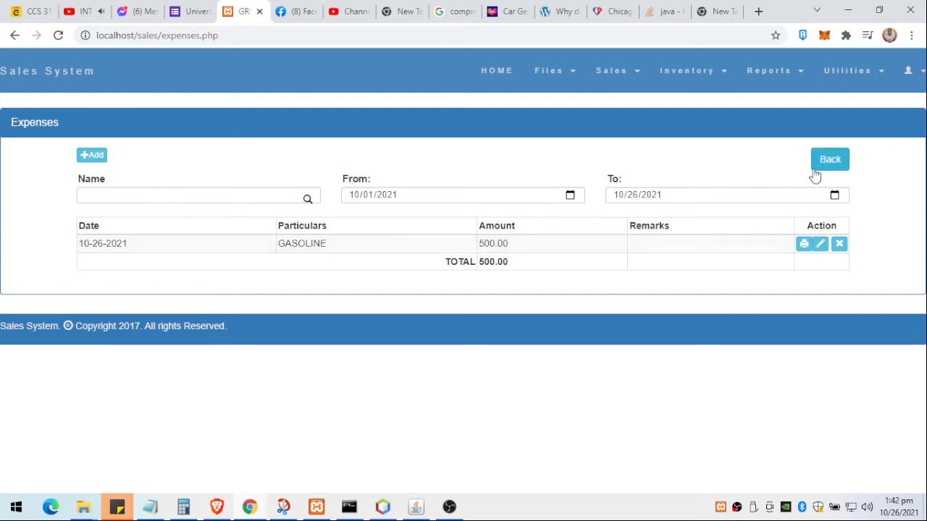
Step: View the users file with its access levels and privileges, then open the sales list
left_click(548, 72)
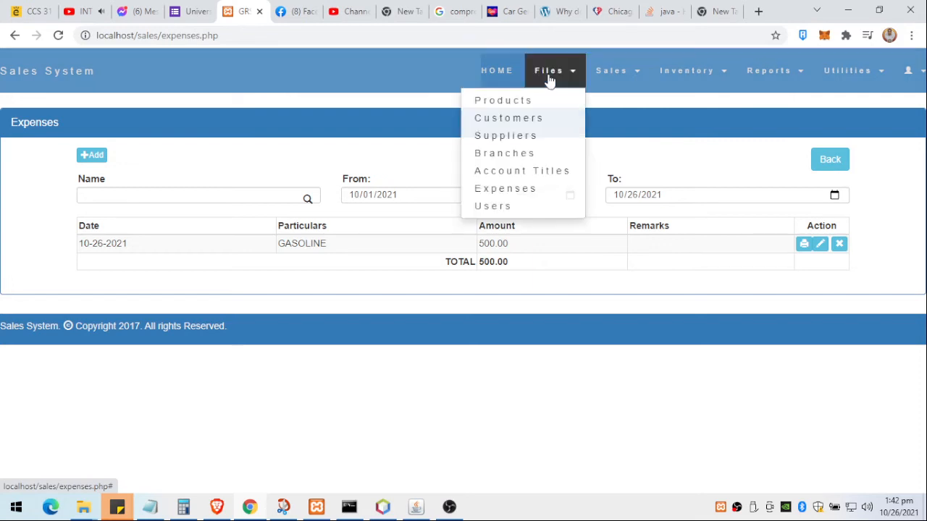
left_click(507, 206)
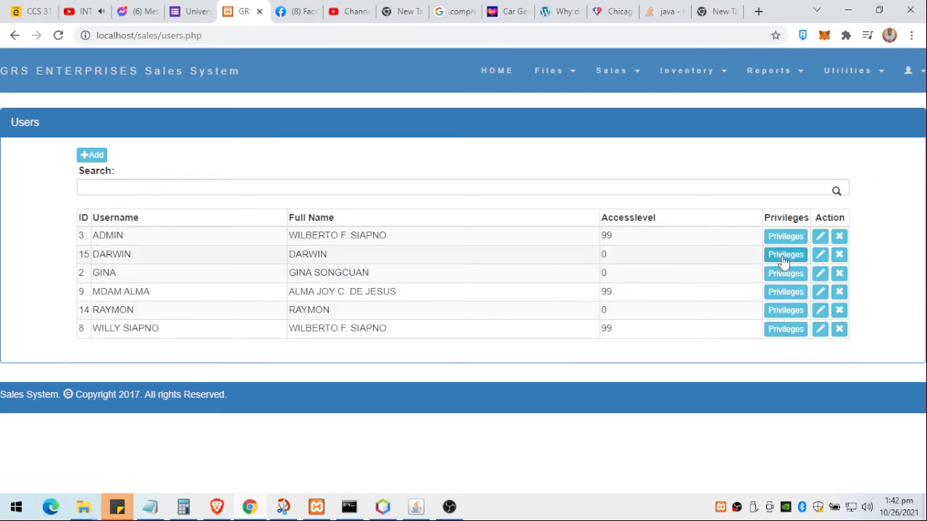
left_click(618, 79)
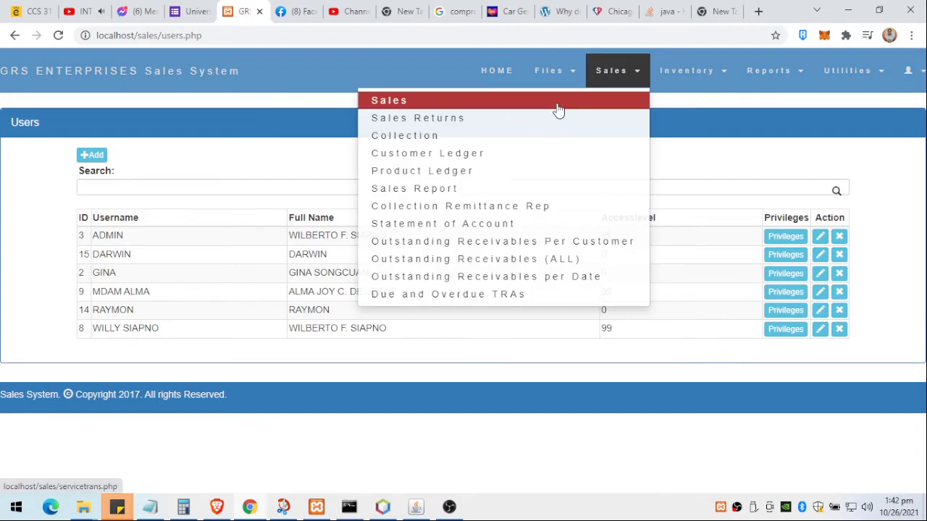
left_click(556, 103)
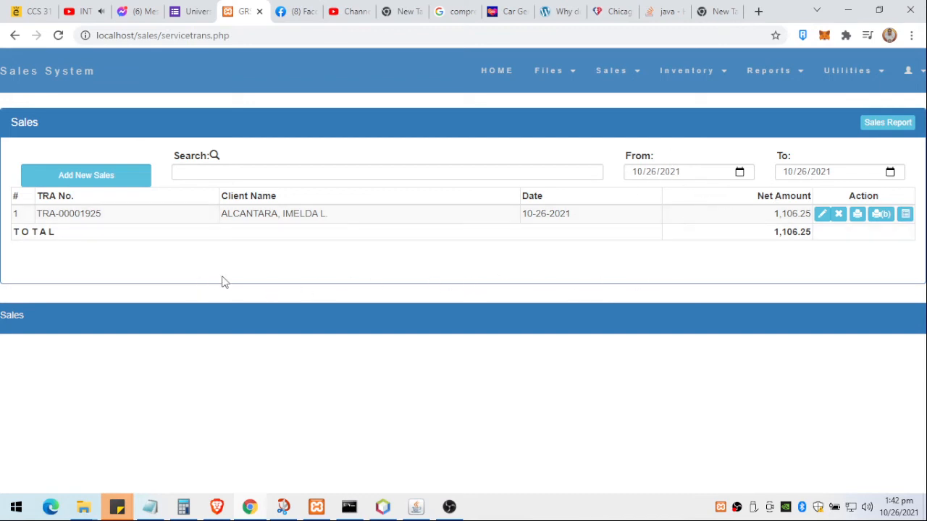
Step: Start a new sales transaction for the first customer in the list, continuing despite the overdue account and closing the Overdue TRAs window
left_click(105, 177)
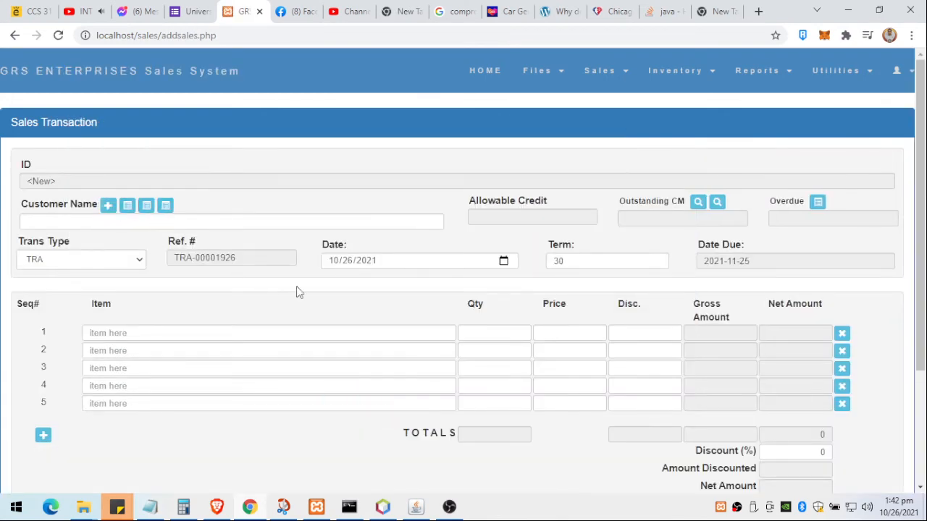
left_click(145, 224)
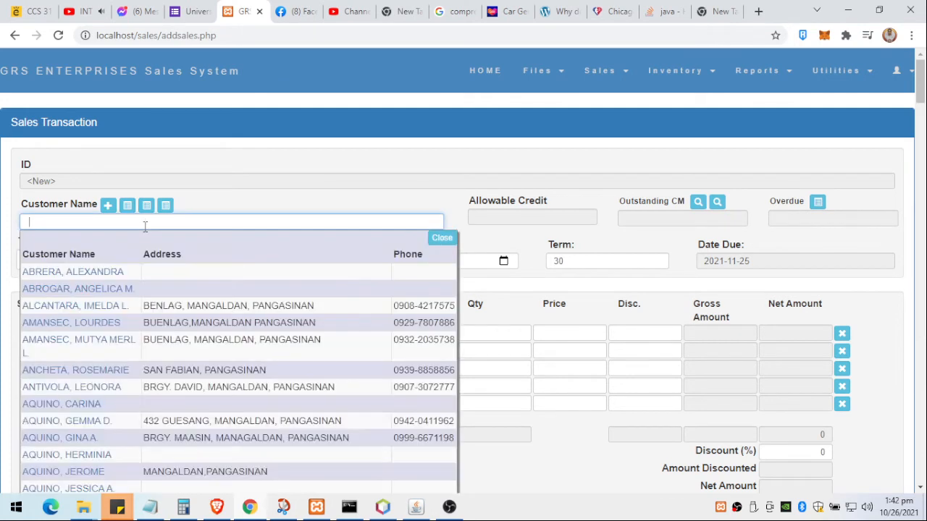
left_click(55, 280)
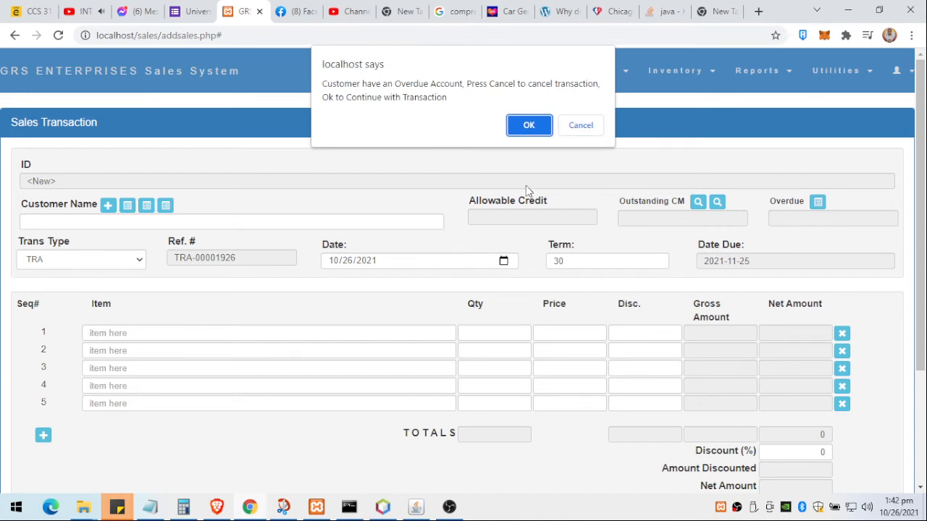
left_click(529, 126)
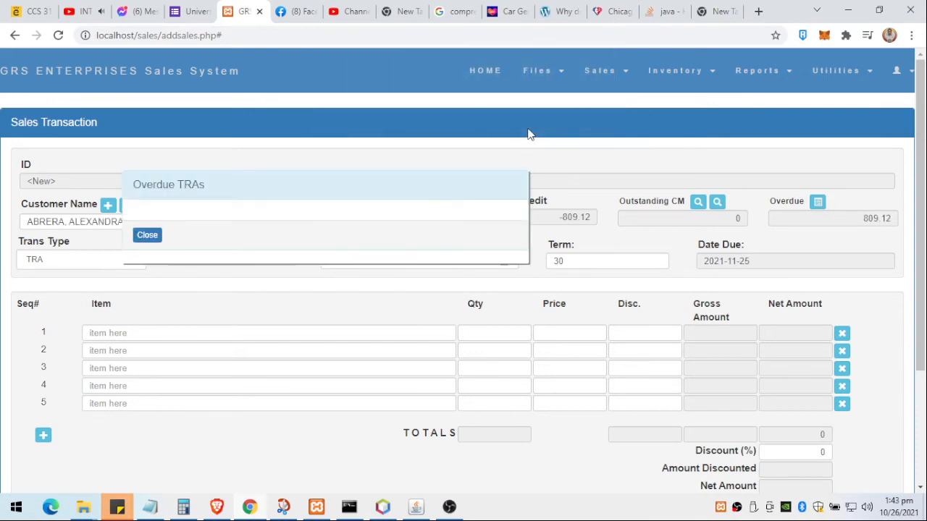
left_click(139, 241)
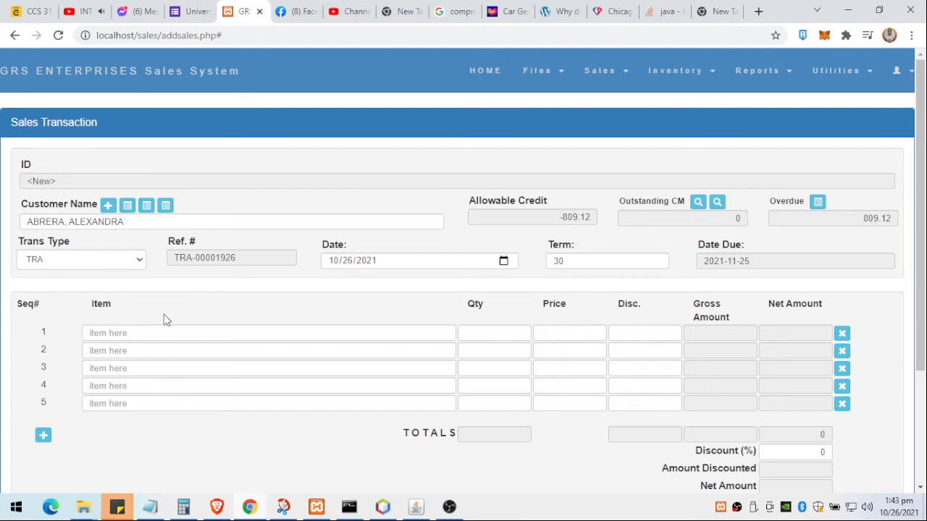
Step: Add 2IN1 FOOD CHOPPER AND MIXER, 2L WHISTLING KETTLE and 2N1 HAIR STRAIGTENER W/KERATIN as the first three items of the sale
left_click(130, 332)
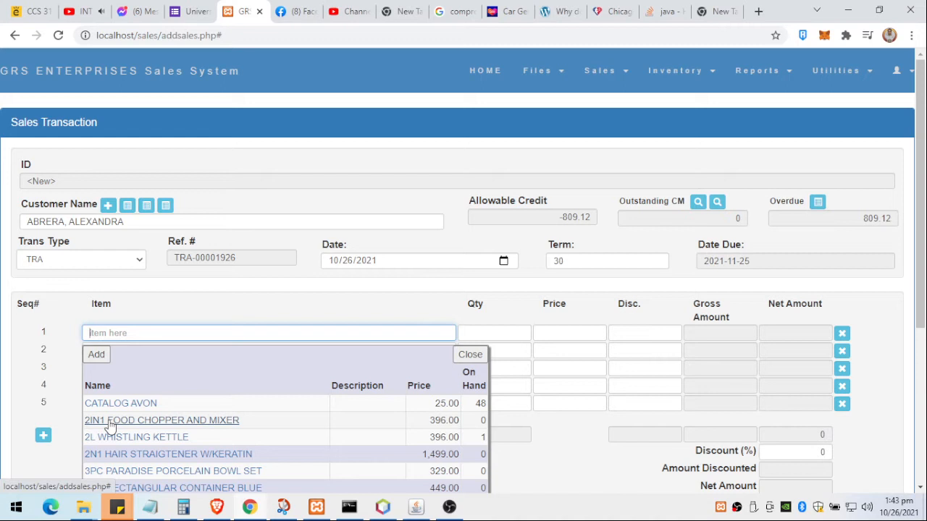
left_click(109, 421)
left_click(129, 347)
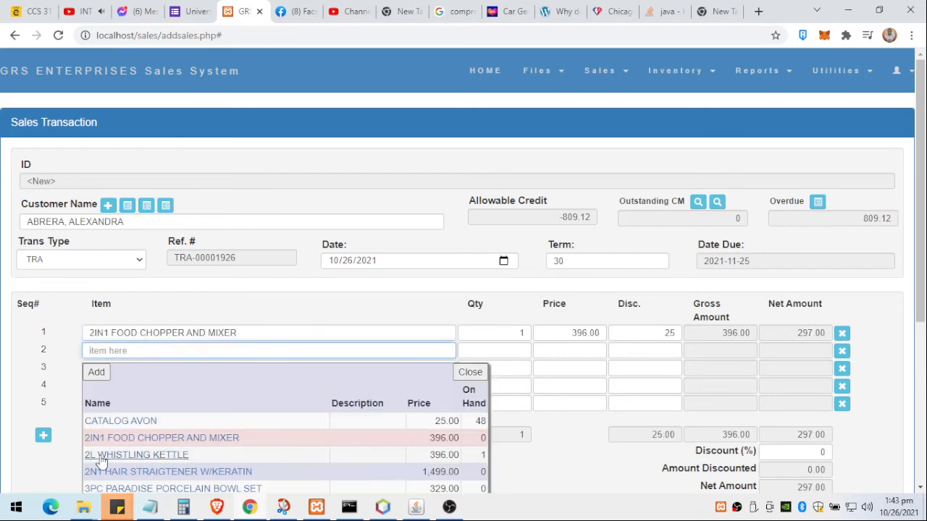
left_click(104, 456)
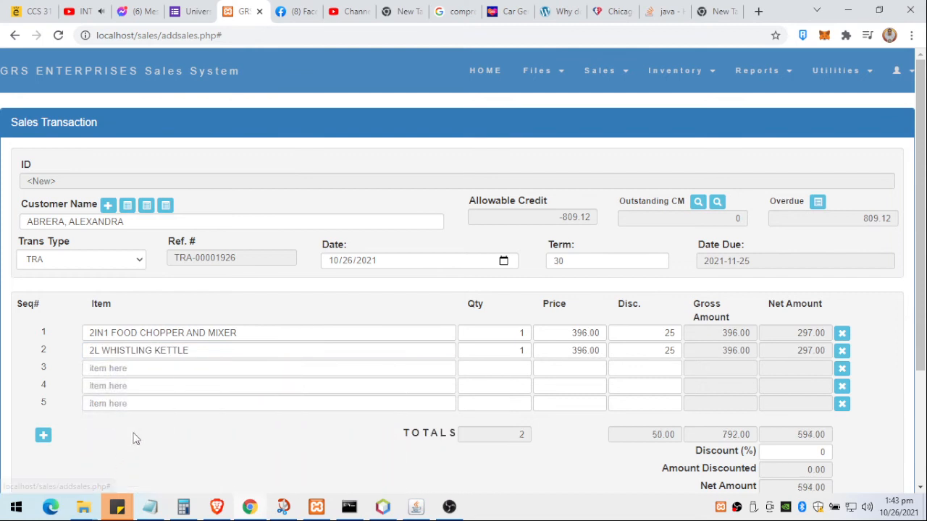
left_click(127, 366)
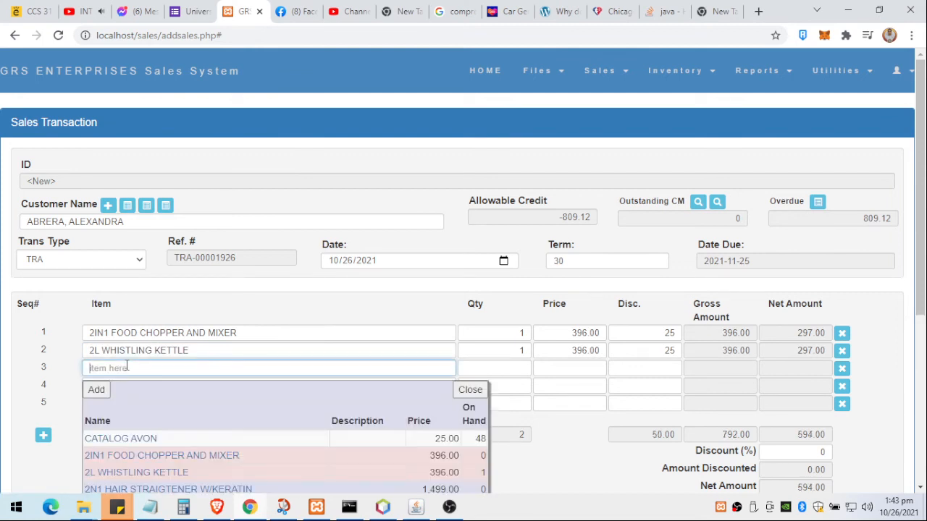
left_click(110, 490)
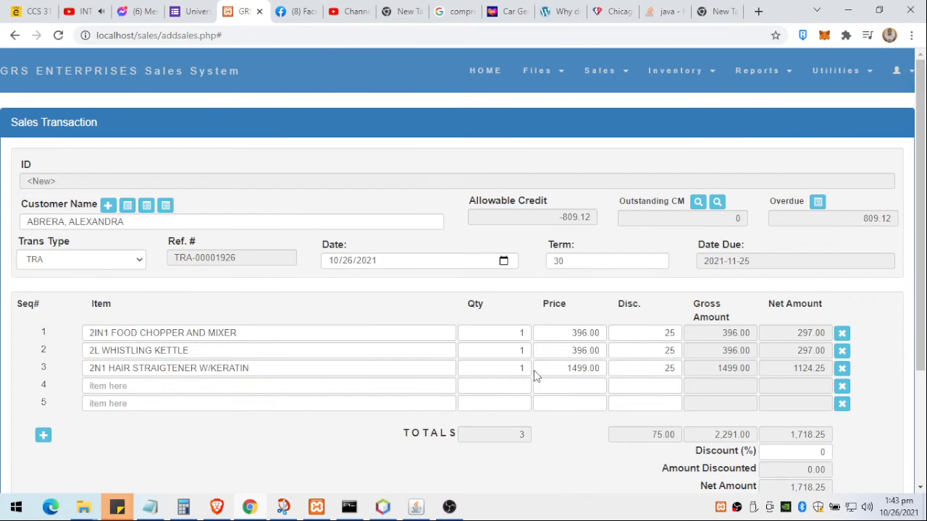
Step: Set the quantity of 2IN1 FOOD CHOPPER AND MIXER to 2, review the totals and try to submit the sale
left_click(522, 331)
type("2")
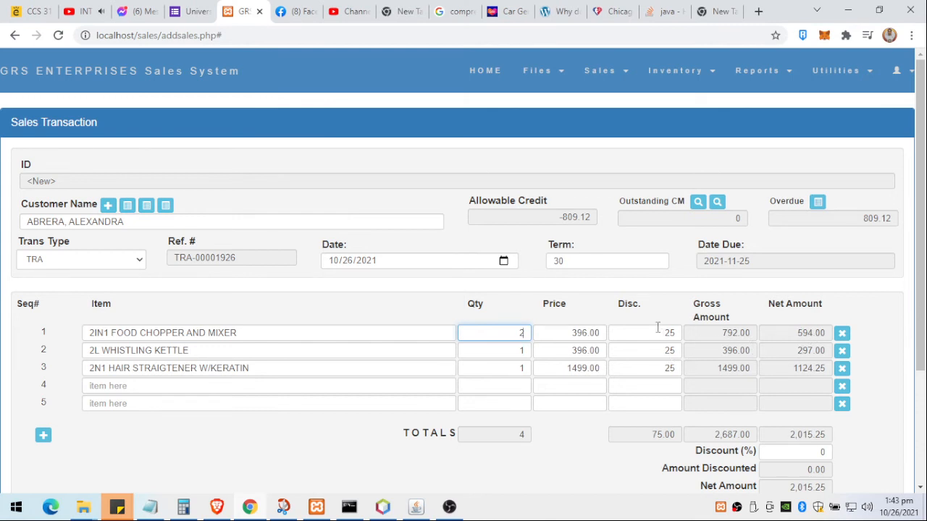
scroll(727, 349, "down", 2)
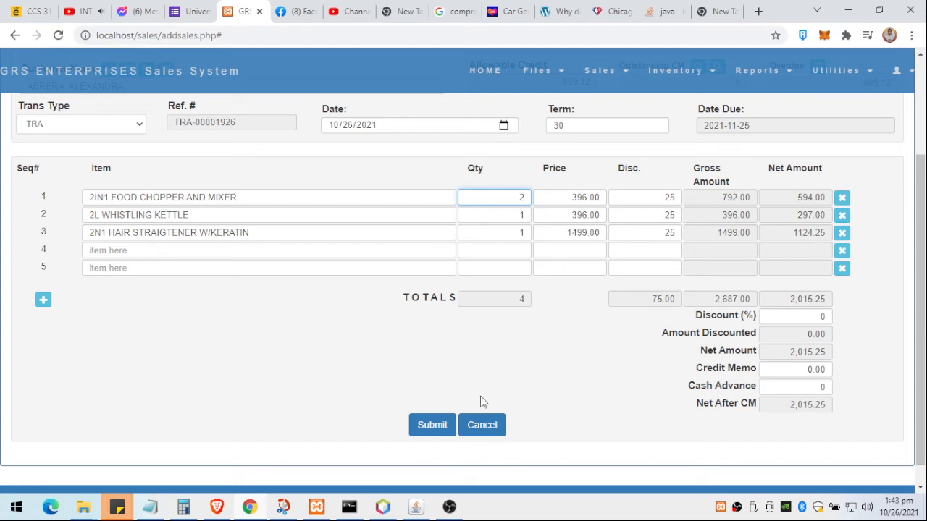
scroll(597, 367, "up", 2)
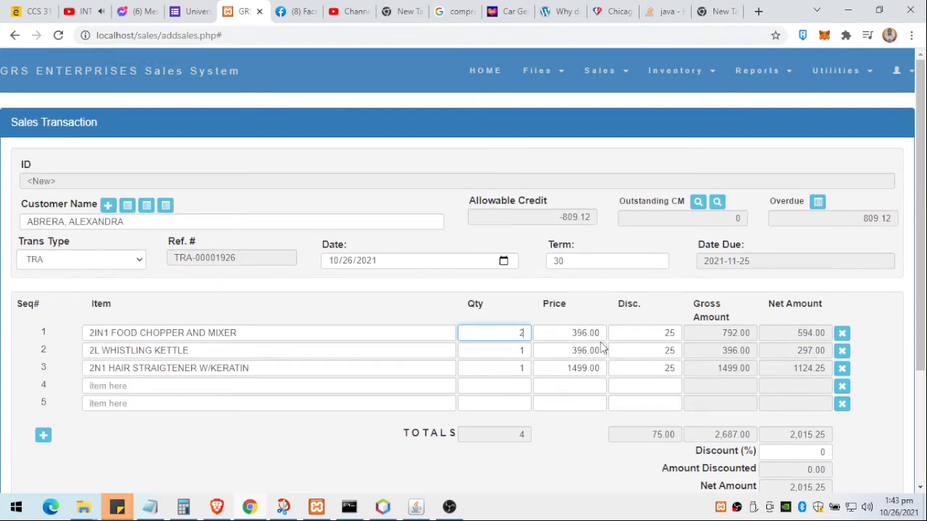
scroll(600, 345, "down", 2)
scroll(384, 274, "up", 2)
scroll(384, 275, "down", 2)
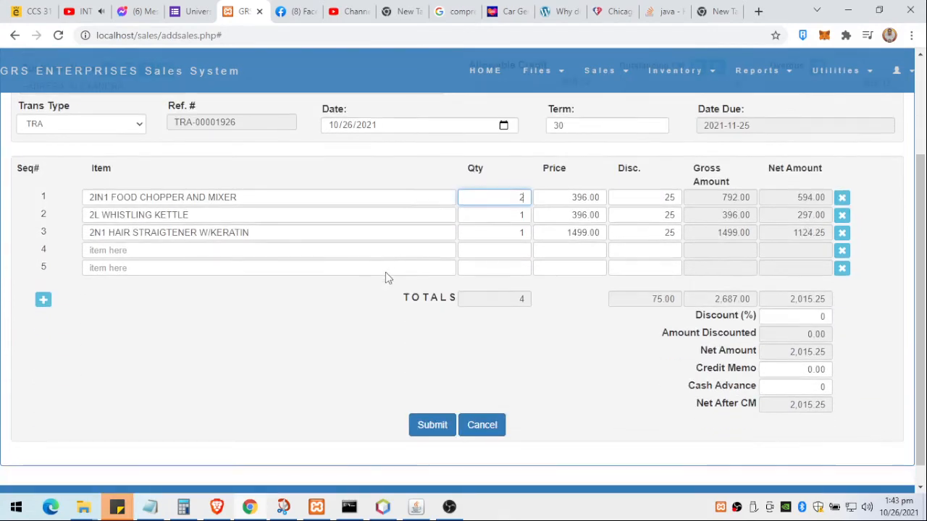
left_click(419, 428)
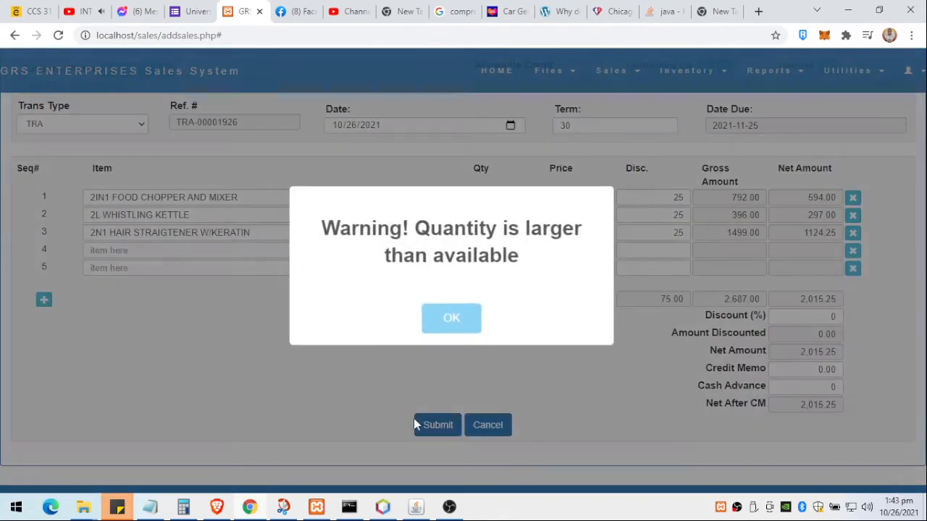
left_click(455, 323)
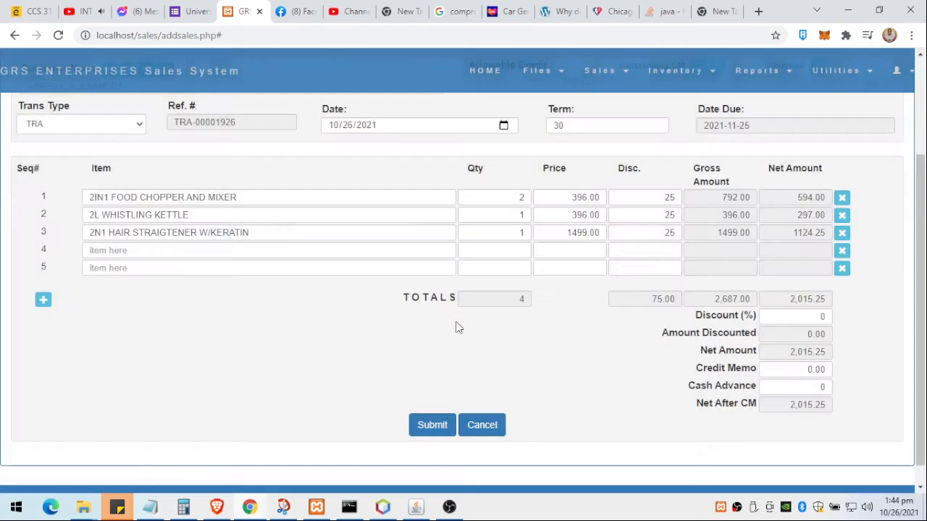
Step: Set the quantity of 2IN1 FOOD CHOPPER AND MIXER to 1 and try to submit the sale again
double_click(518, 197)
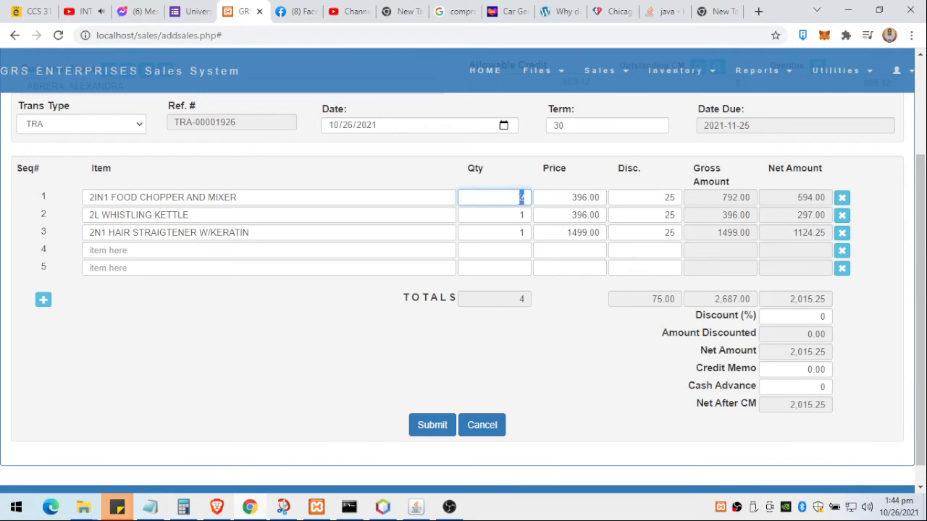
type("1")
left_click(425, 429)
left_click(475, 316)
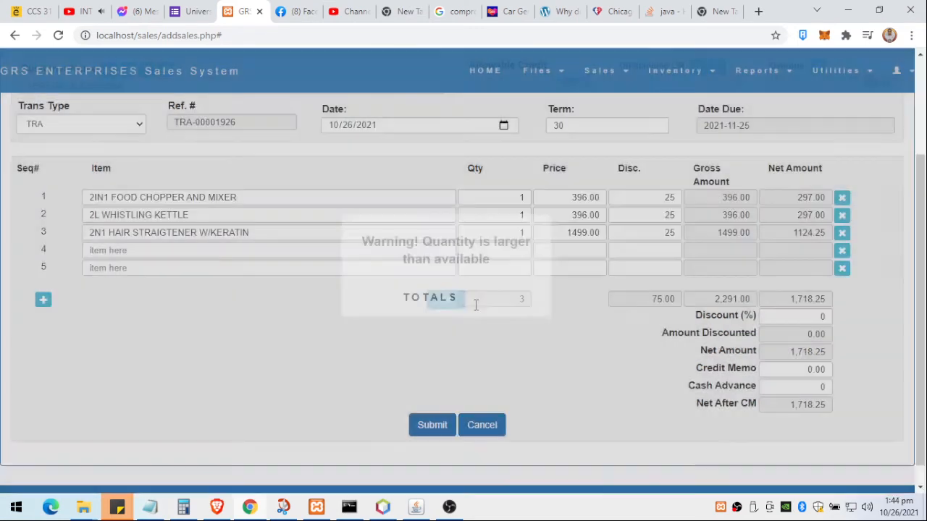
Step: Dismiss the quantity warning and replace the first item of the sale with 4PC KITCHEN TOOL SET
left_click_drag(513, 192, 534, 197)
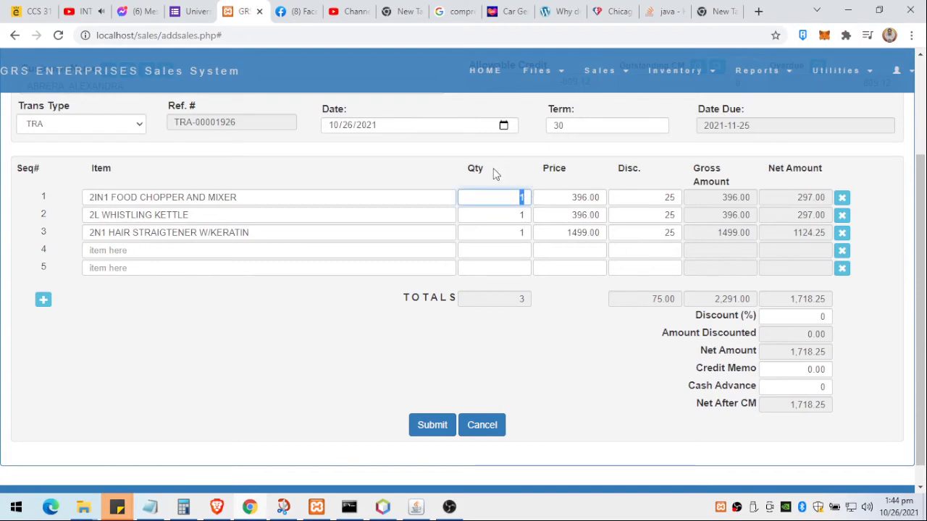
left_click_drag(256, 199, 85, 215)
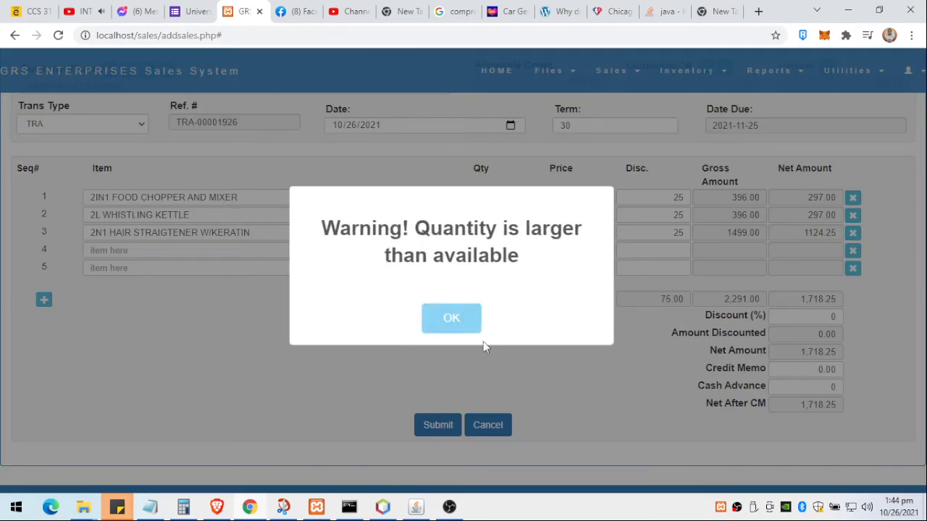
left_click(454, 320)
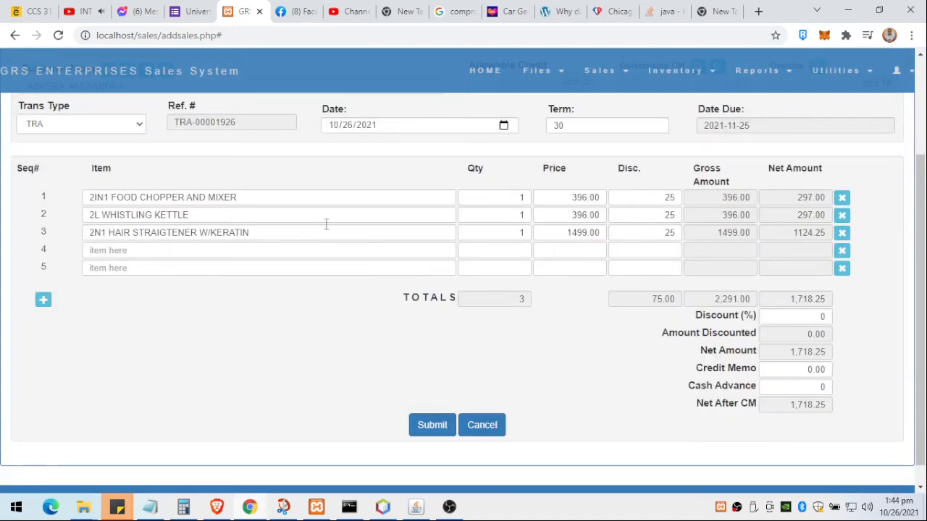
double_click(241, 196)
left_click_drag(243, 197, 92, 201)
left_click(245, 199)
left_click_drag(245, 199, 51, 194)
key("BackSpace")
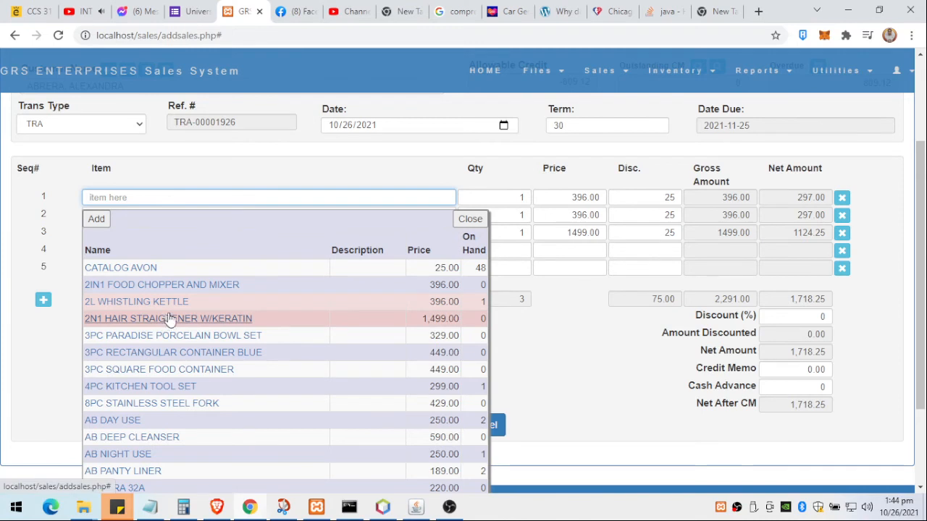
left_click(206, 166)
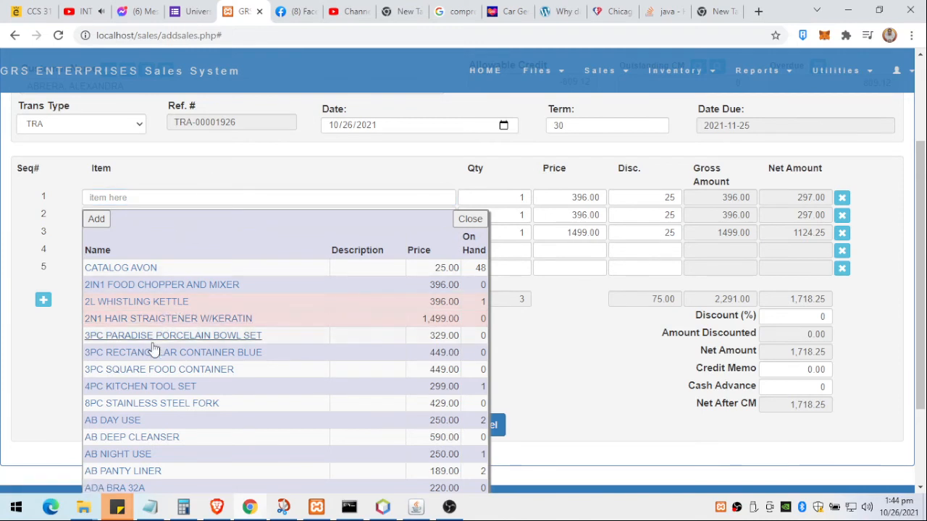
left_click(140, 391)
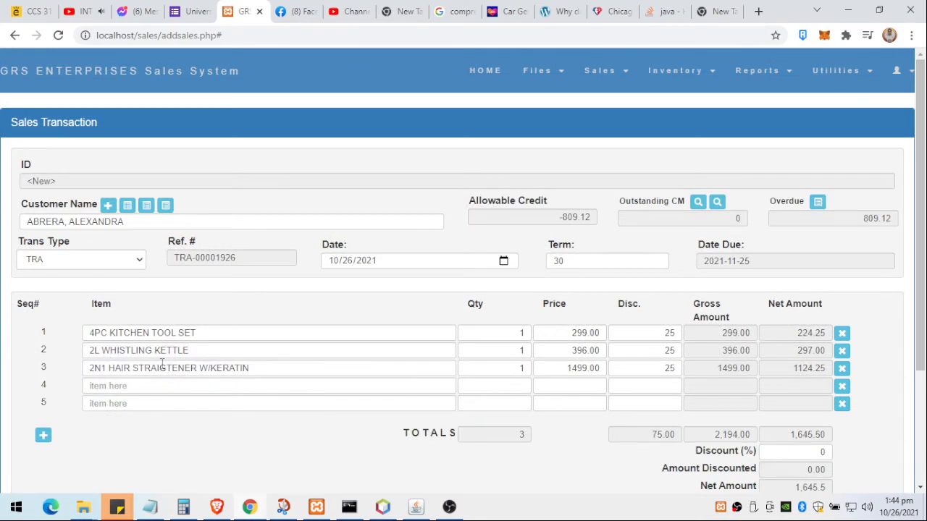
Step: Submit the sale and continue with the transaction despite the credit line alert
left_click(205, 349)
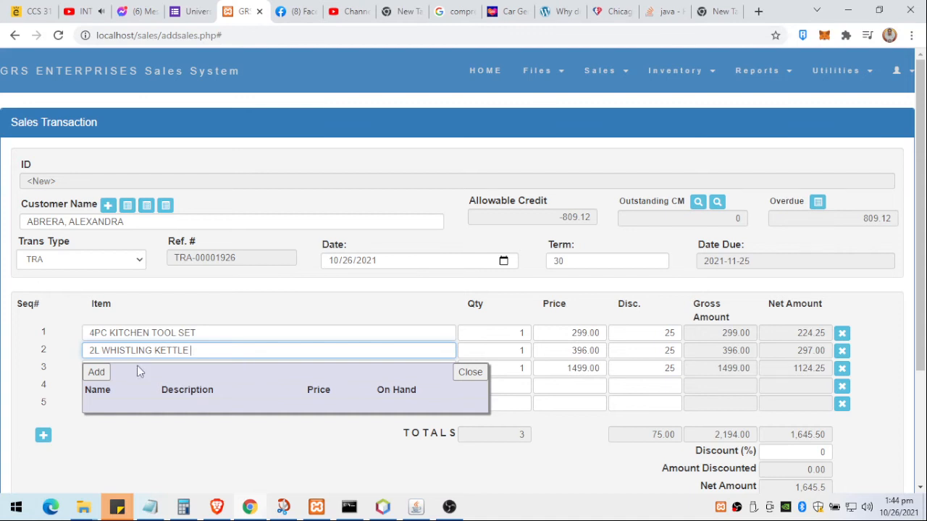
left_click(469, 372)
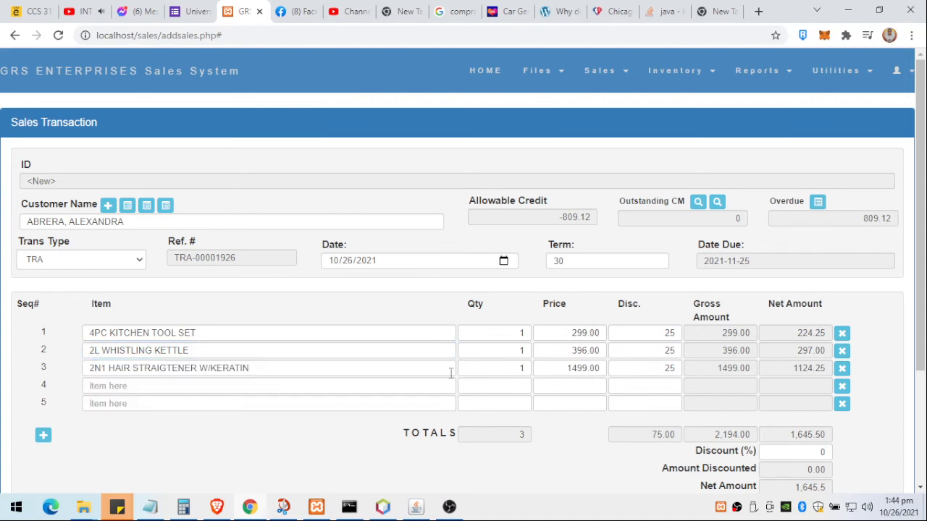
scroll(484, 418, "down", 3)
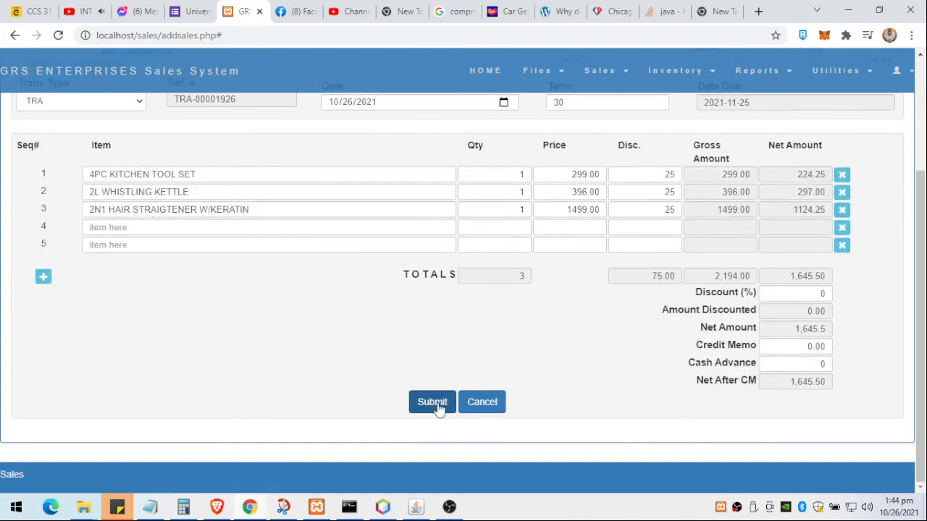
left_click(437, 405)
scroll(436, 320, "up", 2)
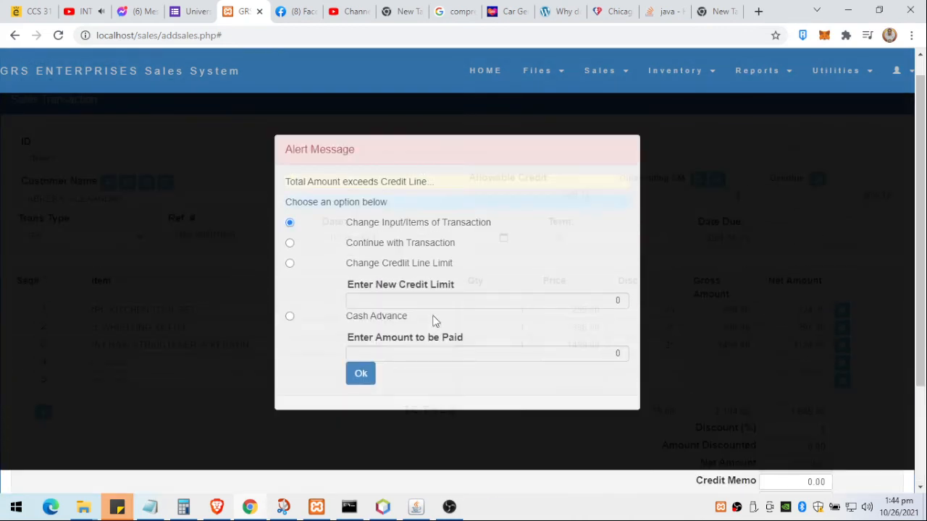
scroll(437, 322, "up", 1)
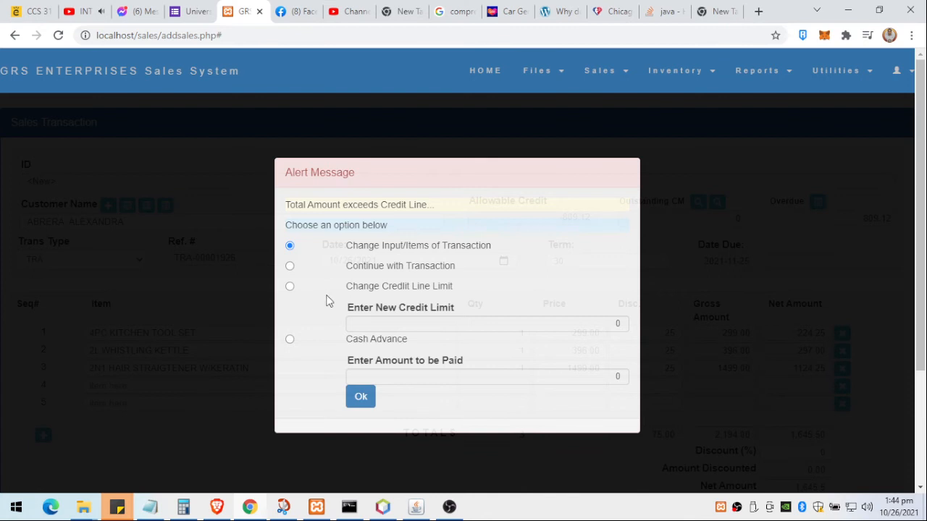
left_click(368, 397)
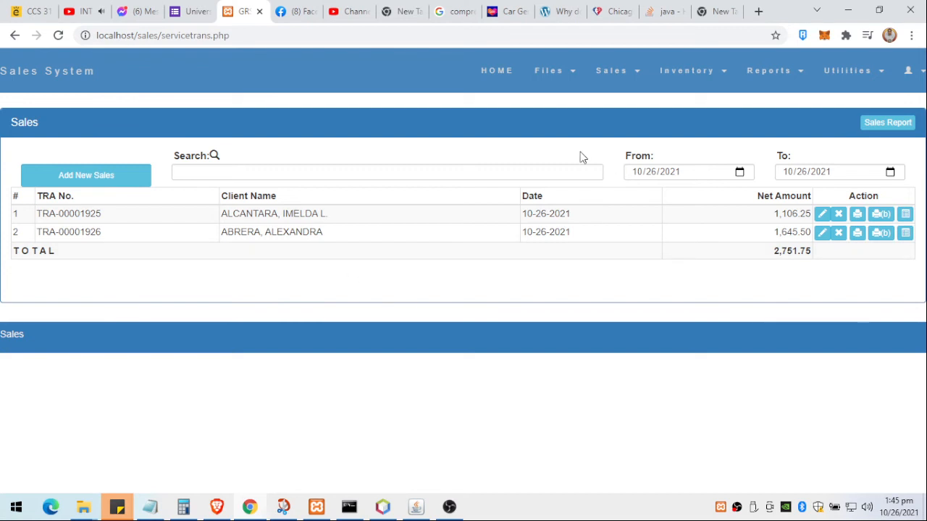
Step: Record a new collection from the first listed customer, include only the 10-26-2021 transaction for 1,645.50, and submit it
left_click(548, 73)
left_click(607, 75)
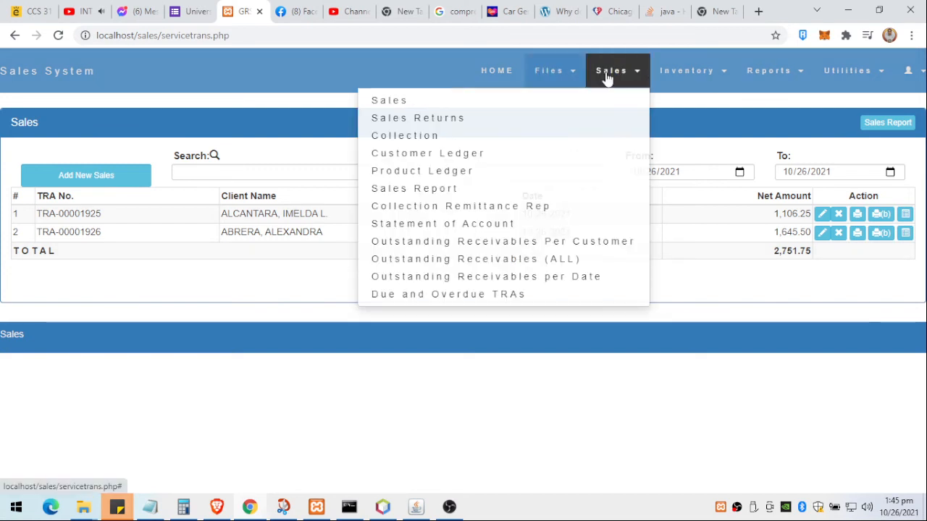
left_click(429, 137)
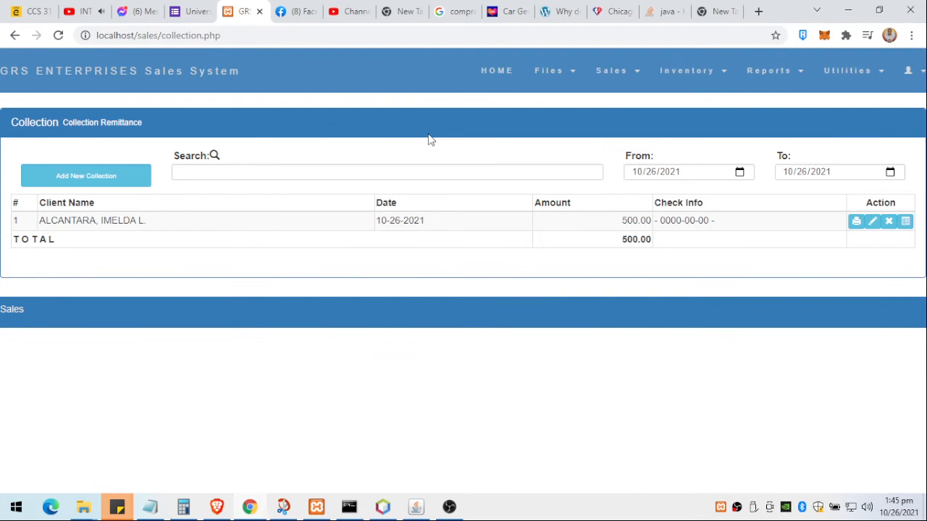
left_click(89, 181)
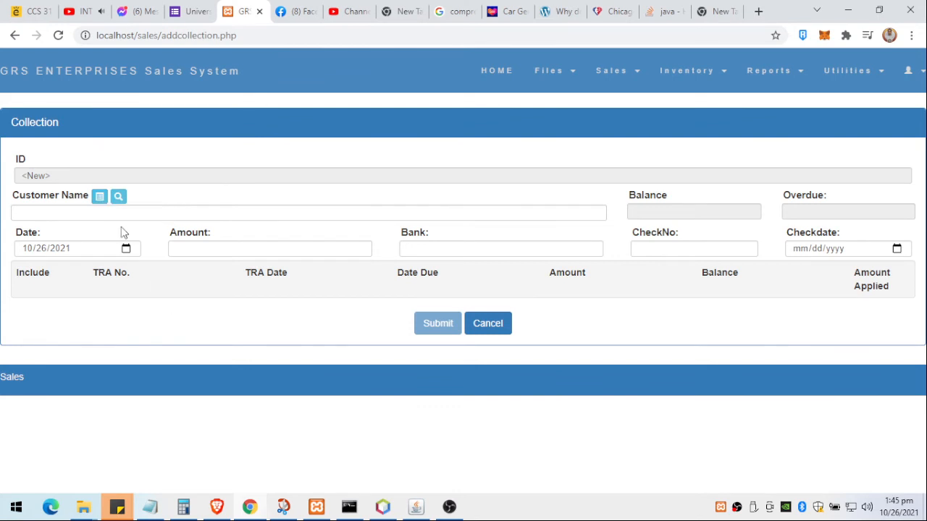
left_click(69, 208)
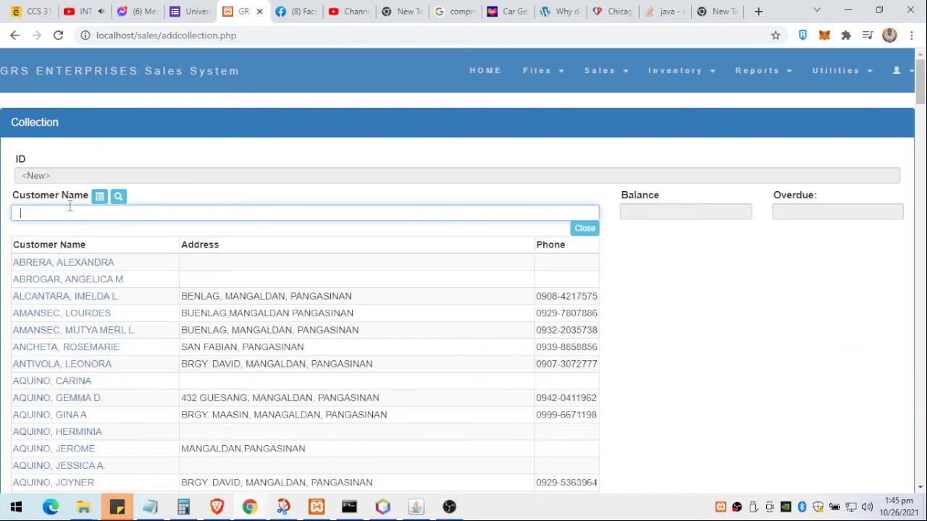
left_click(79, 265)
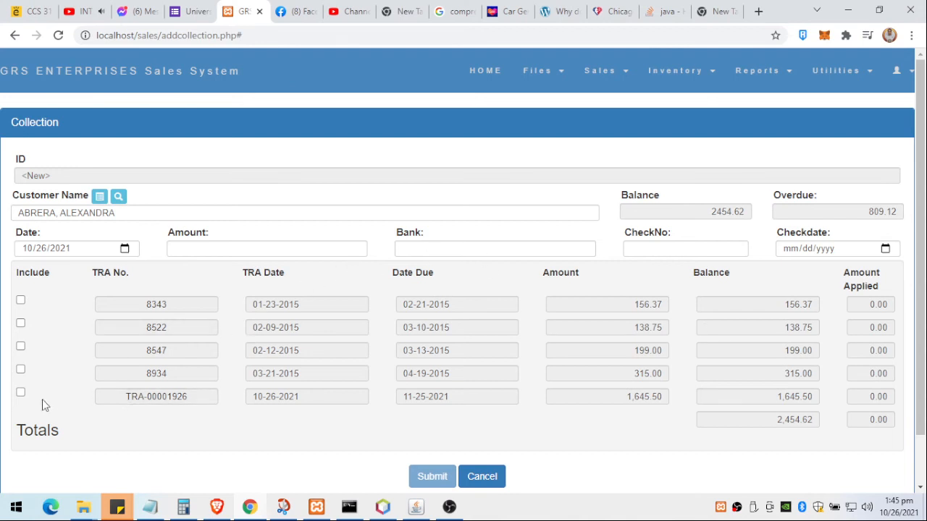
left_click(21, 394)
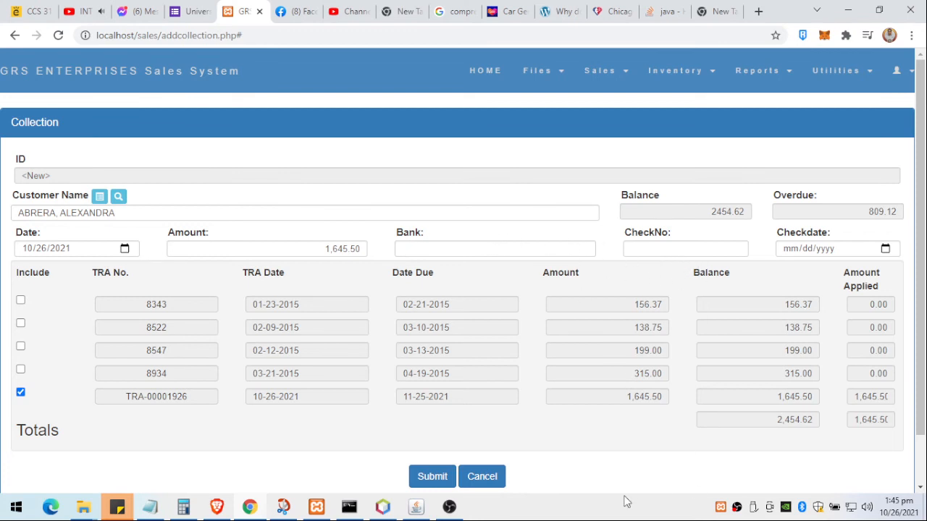
left_click(432, 477)
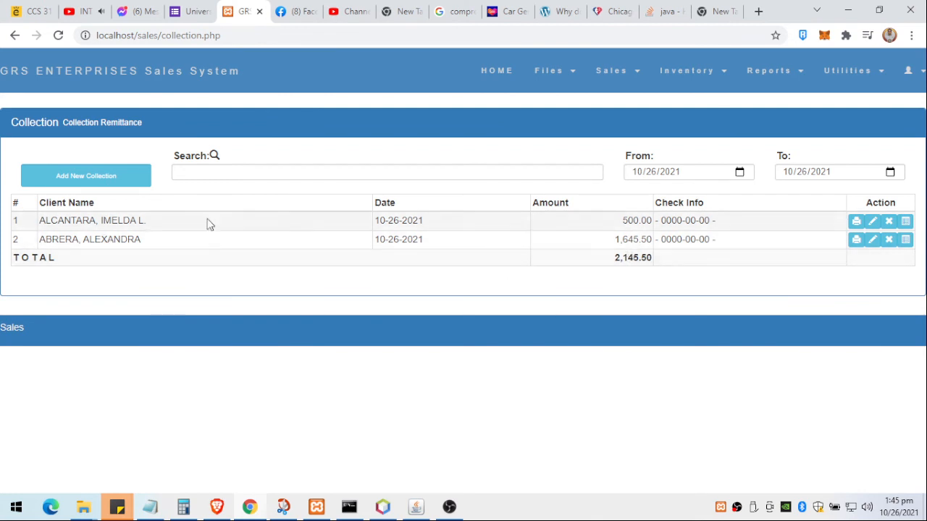
Step: View the sales ledger of the first customer in the customer ledger list
left_click(607, 75)
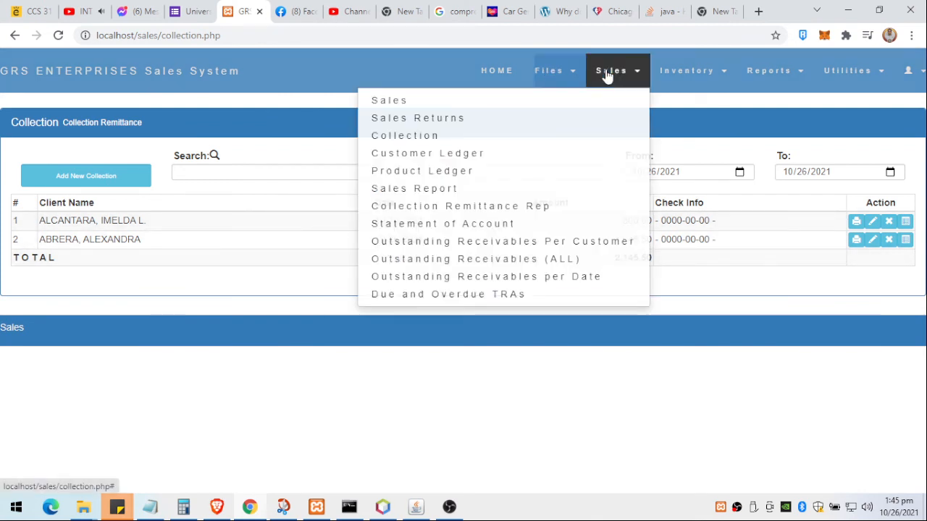
left_click(425, 159)
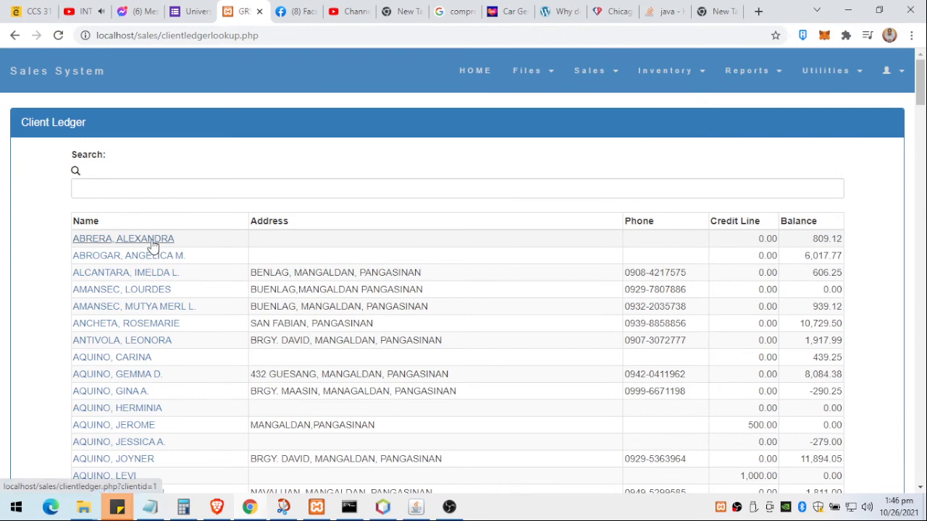
left_click(153, 243)
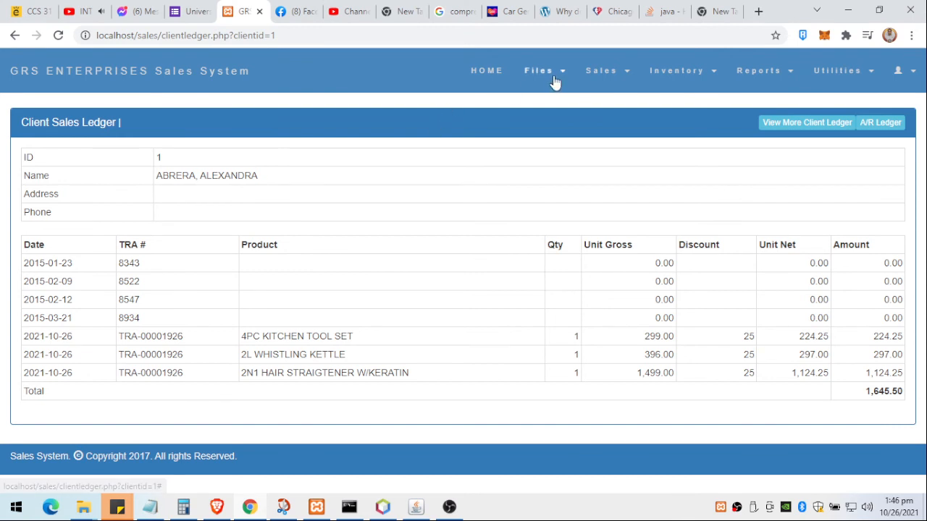
Step: View the product sales ledger of 2L WHISTLING KETTLE and the sales report by product
left_click(594, 72)
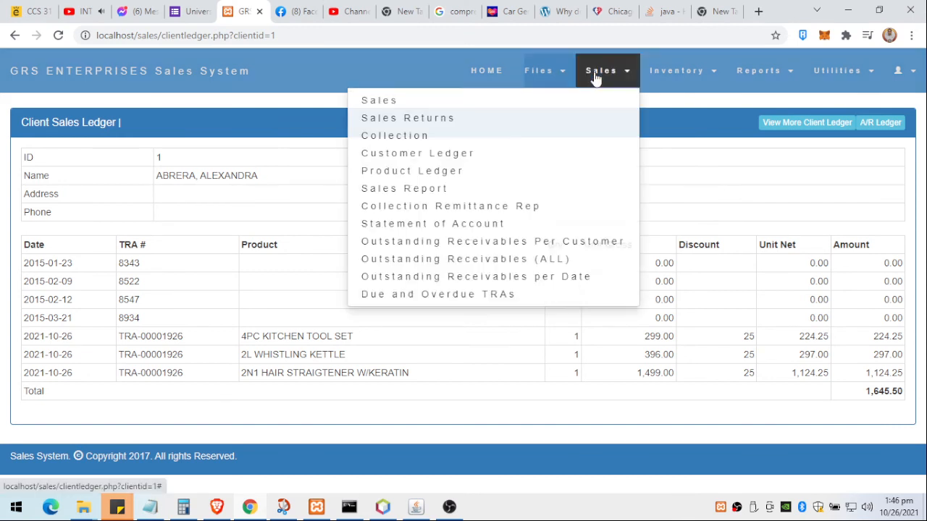
left_click(439, 174)
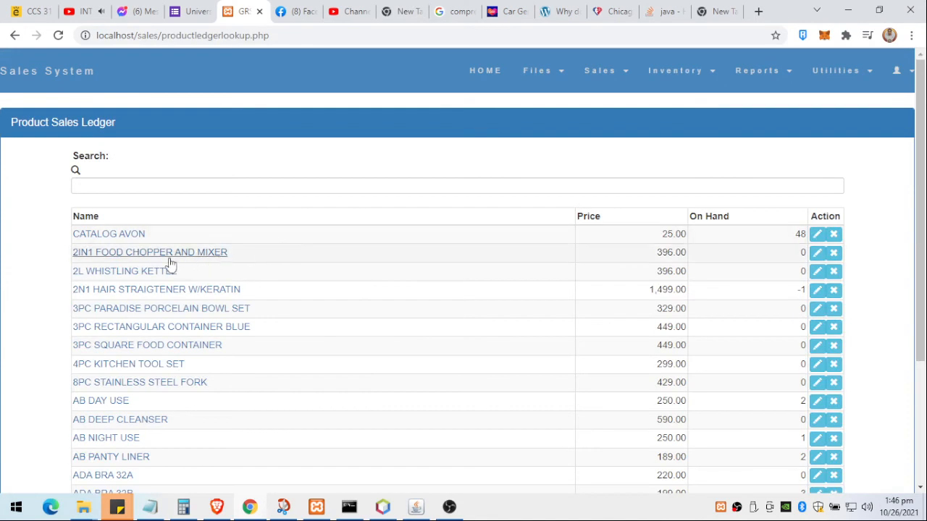
left_click(124, 271)
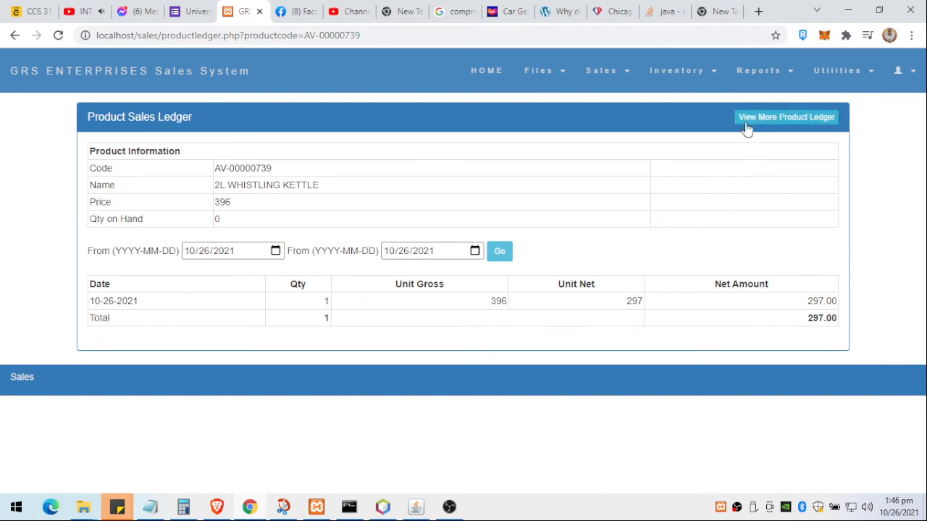
left_click(600, 72)
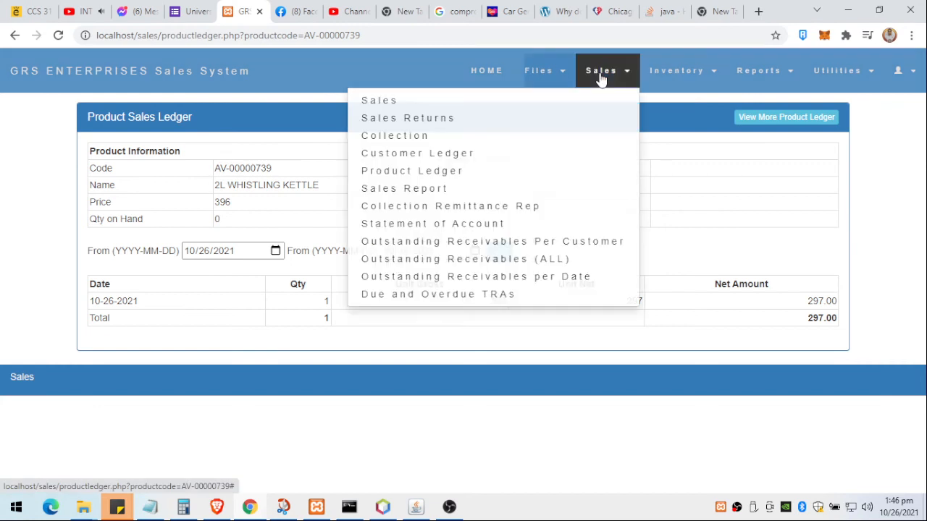
left_click(409, 194)
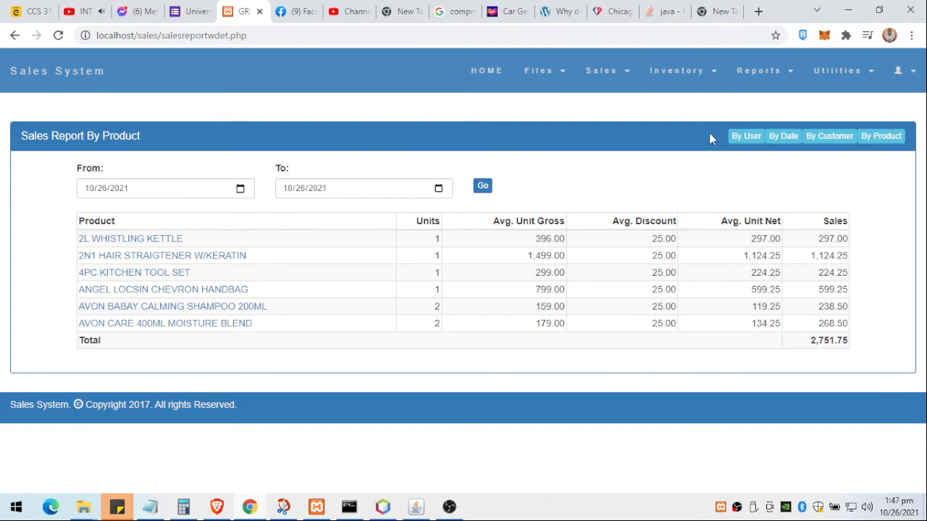
Step: View the Outstanding Receivables Per Customer report for the first customer in the list
left_click(607, 78)
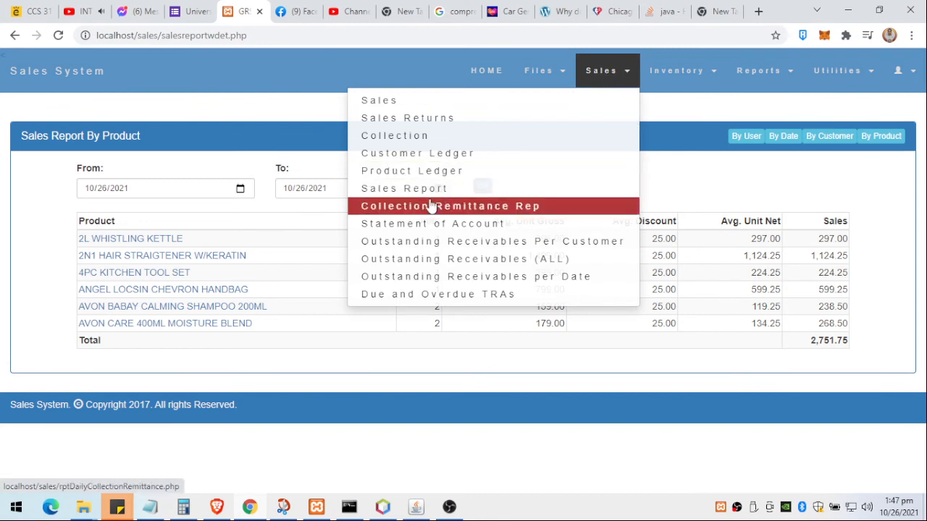
left_click(445, 249)
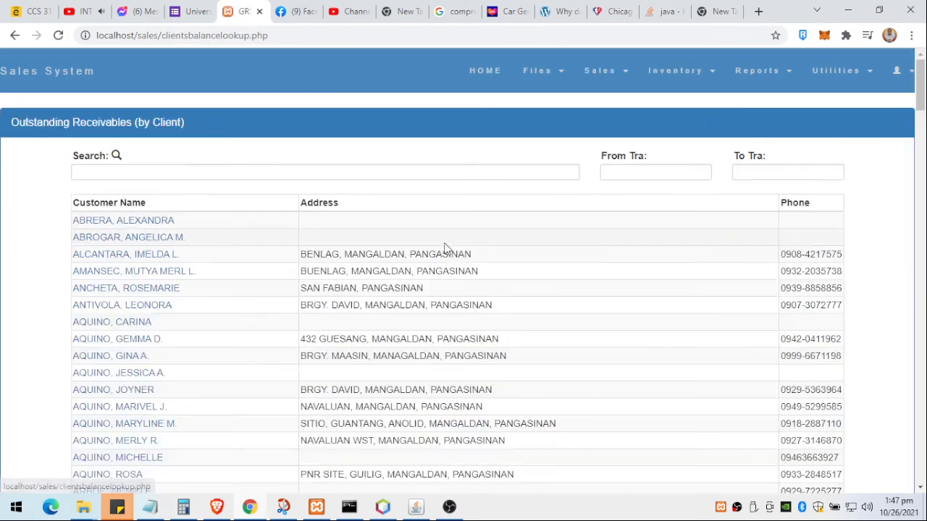
left_click(113, 224)
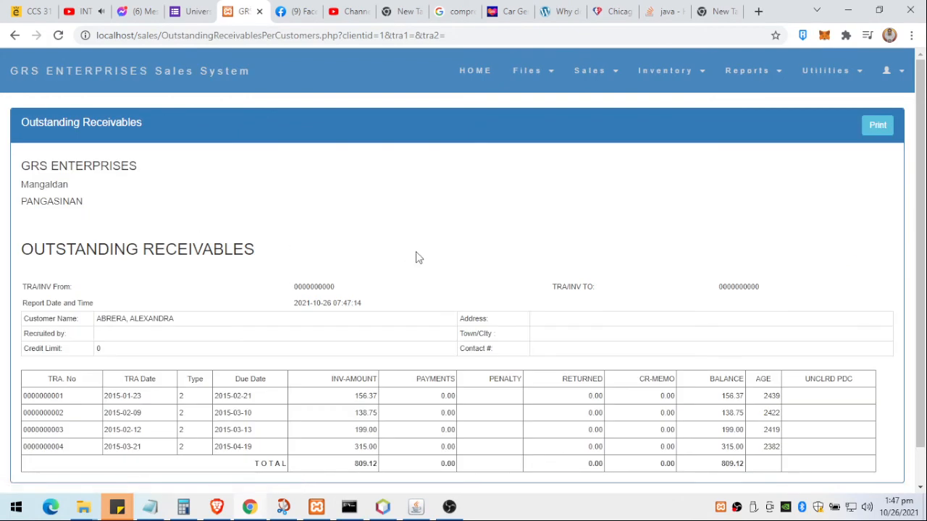
scroll(418, 259, "down", 1)
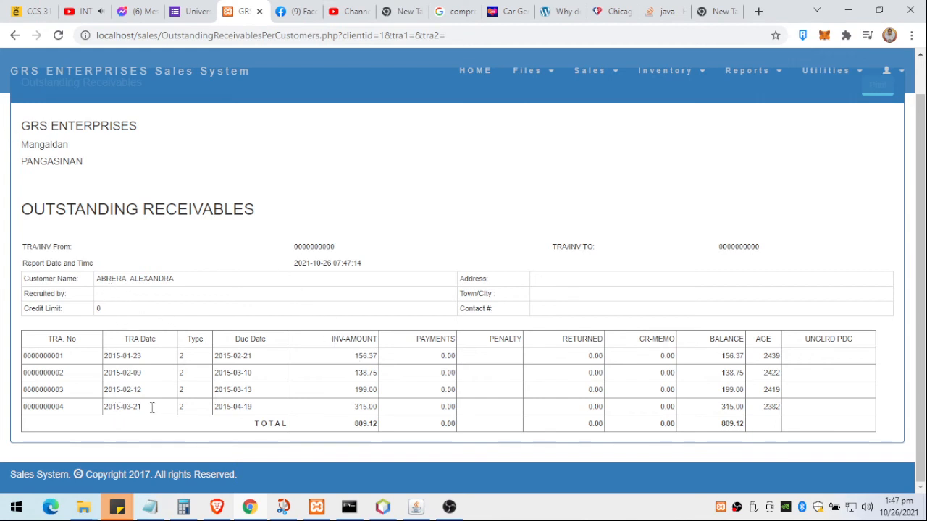
Step: Open the inventory's received deliveries and start a new items delivery transaction
left_click(597, 83)
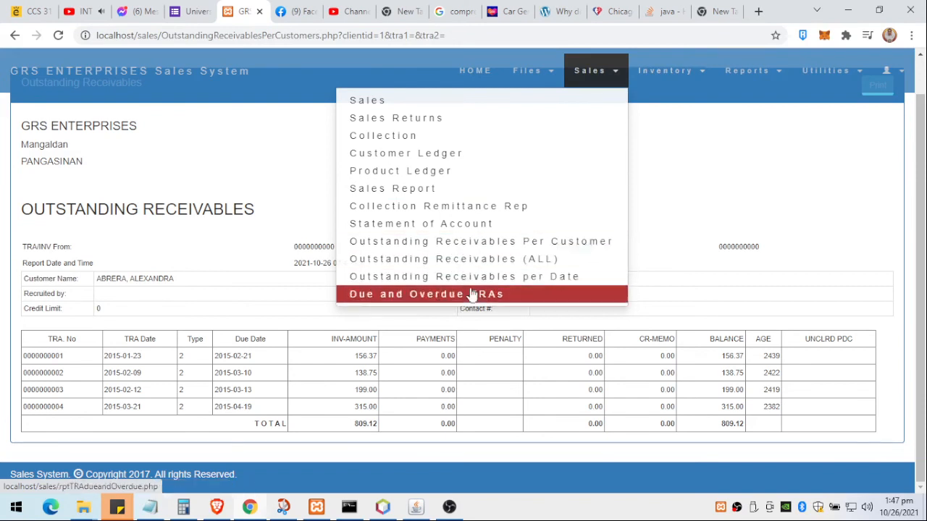
left_click(663, 70)
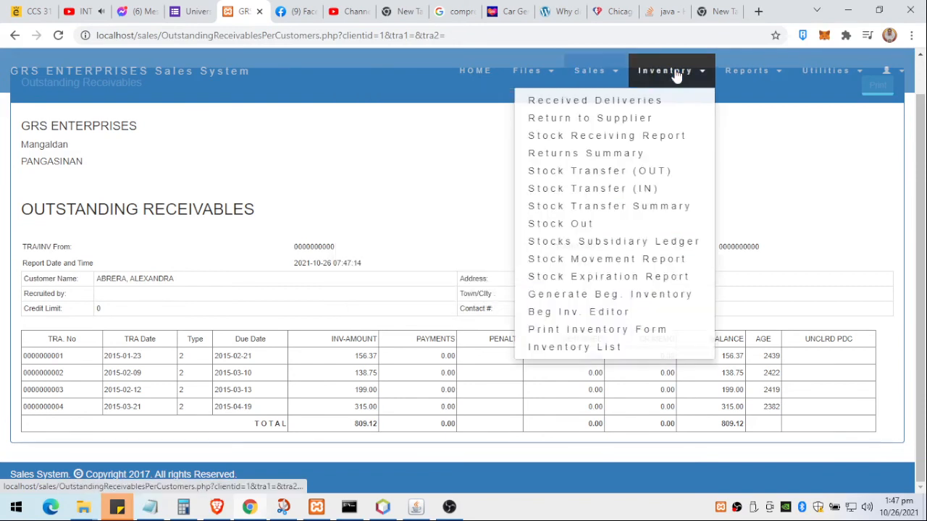
left_click(627, 101)
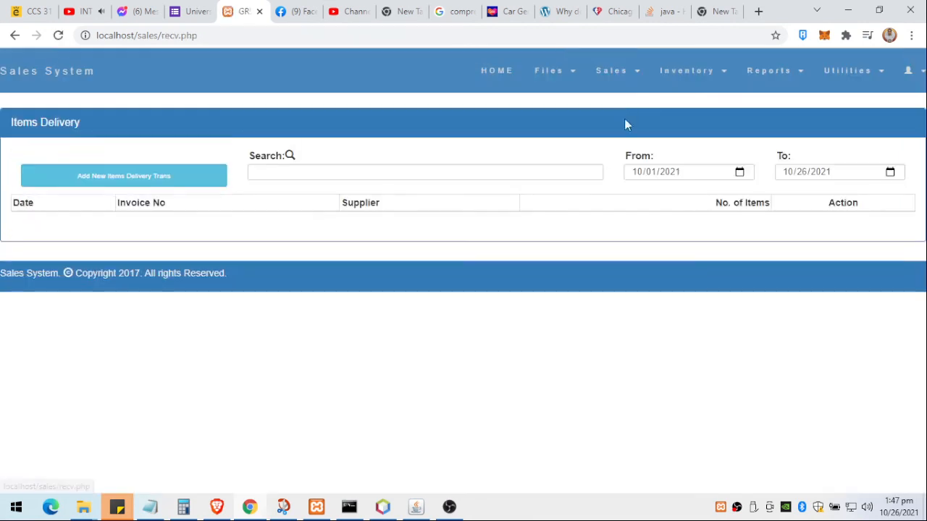
left_click(161, 184)
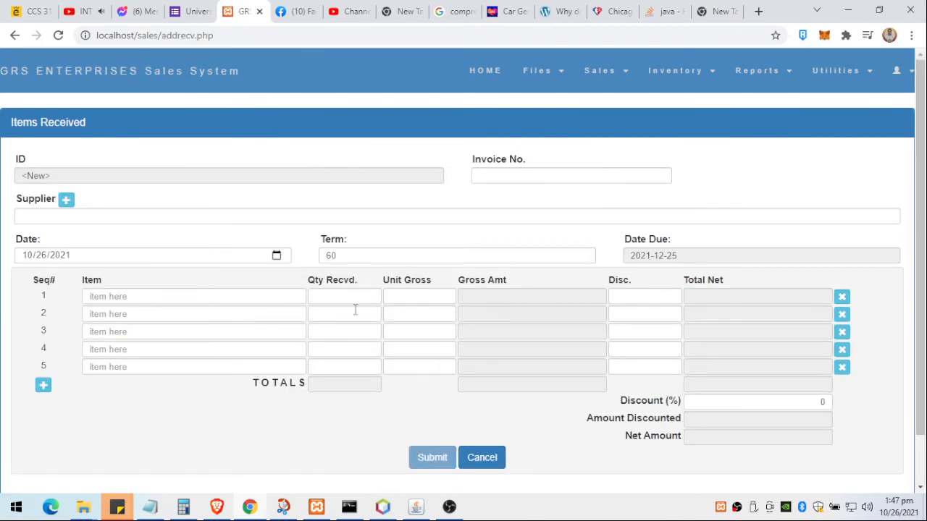
Step: Cancel the new items delivery transaction and view the stocks subsidiary ledger of 2L WHISTLING KETTLE
left_click(483, 459)
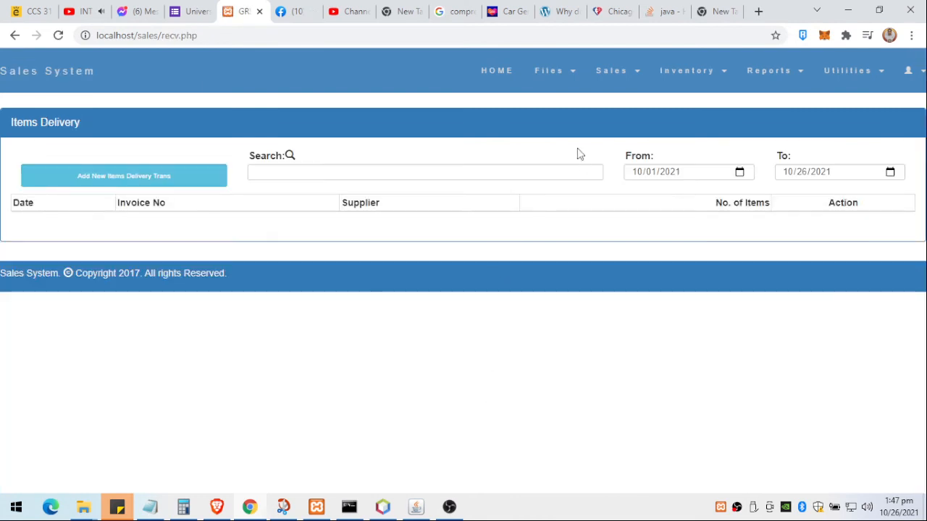
left_click(668, 75)
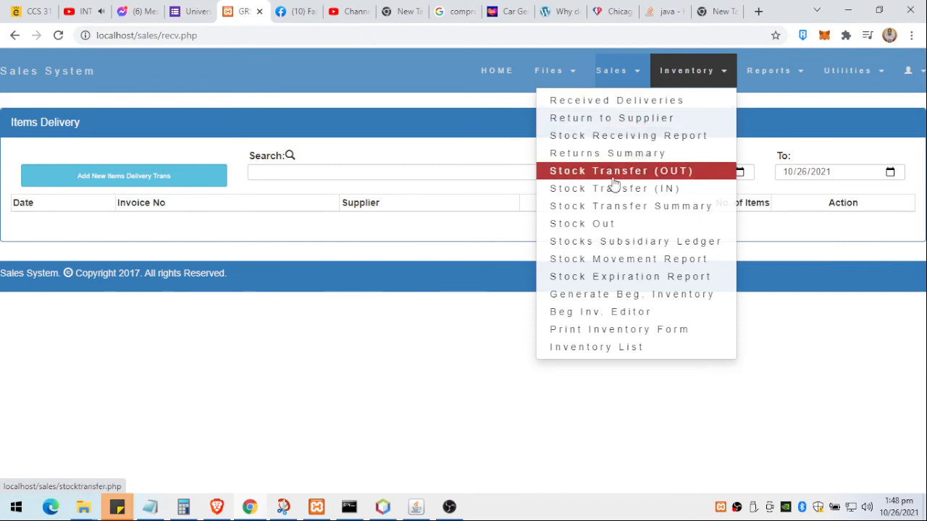
left_click(622, 243)
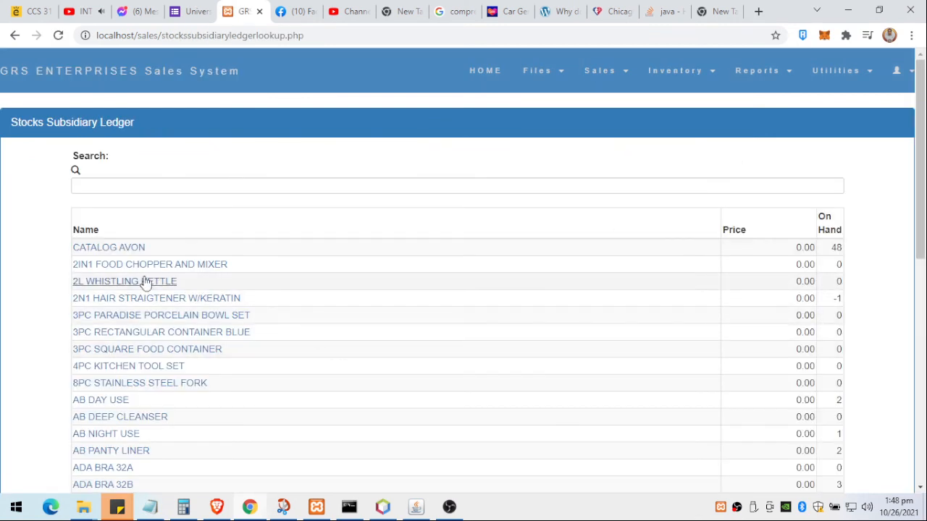
left_click(107, 283)
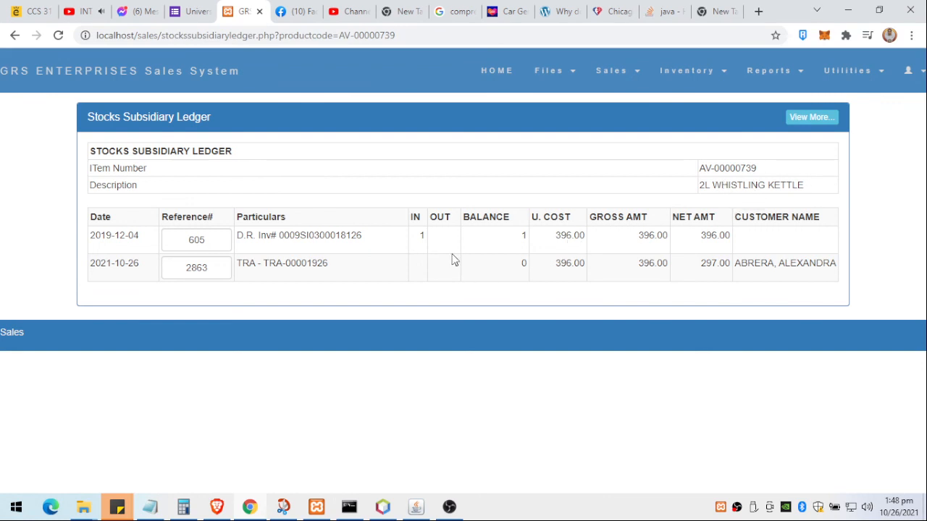
Step: Return to the stocks subsidiary ledger's product list and view the ledger of ALI BR 32A
left_click(806, 119)
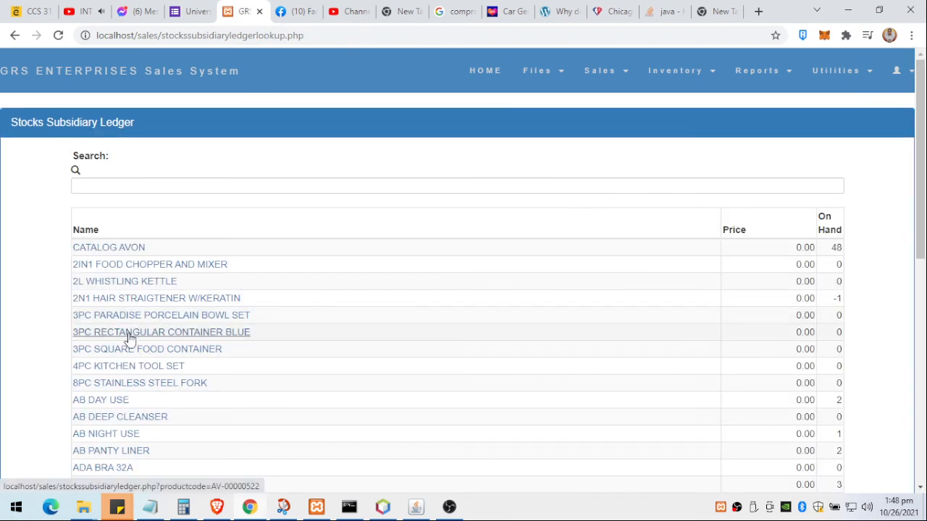
left_click(688, 71)
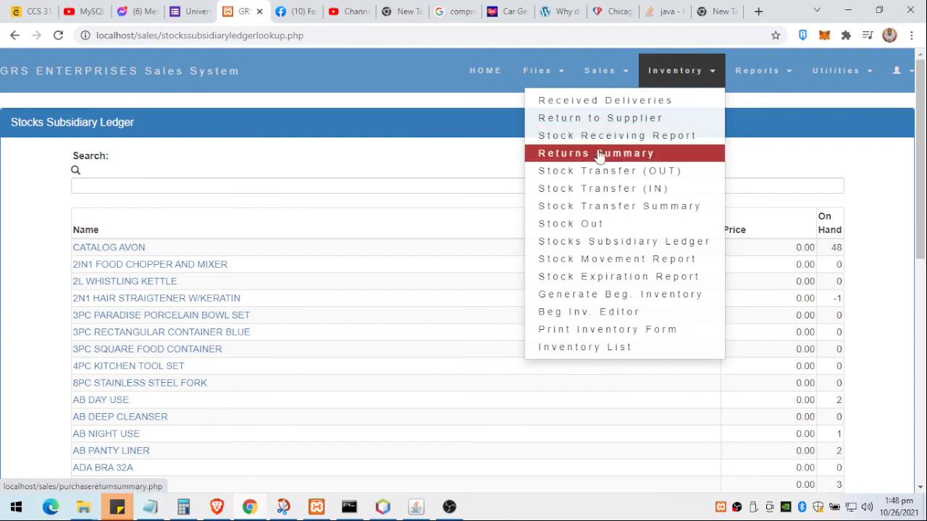
left_click(596, 246)
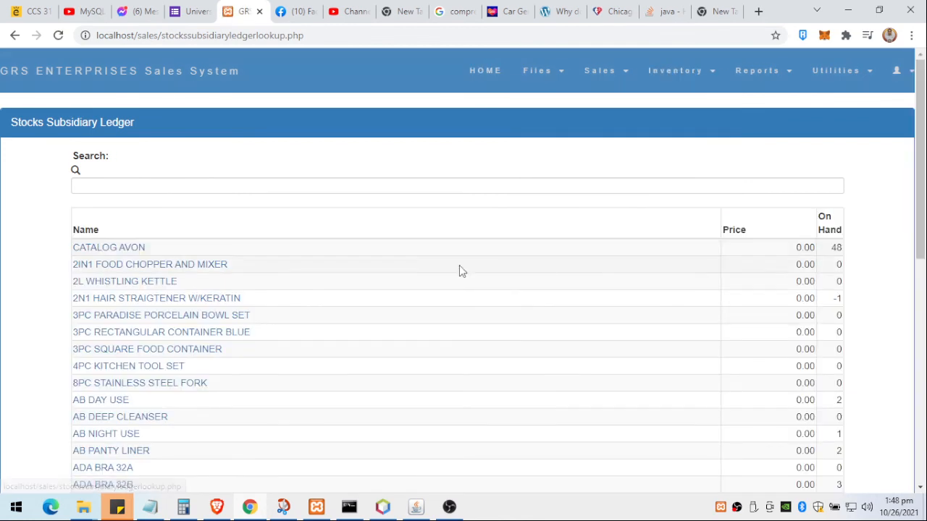
scroll(214, 341, "down", 3)
scroll(214, 342, "down", 4)
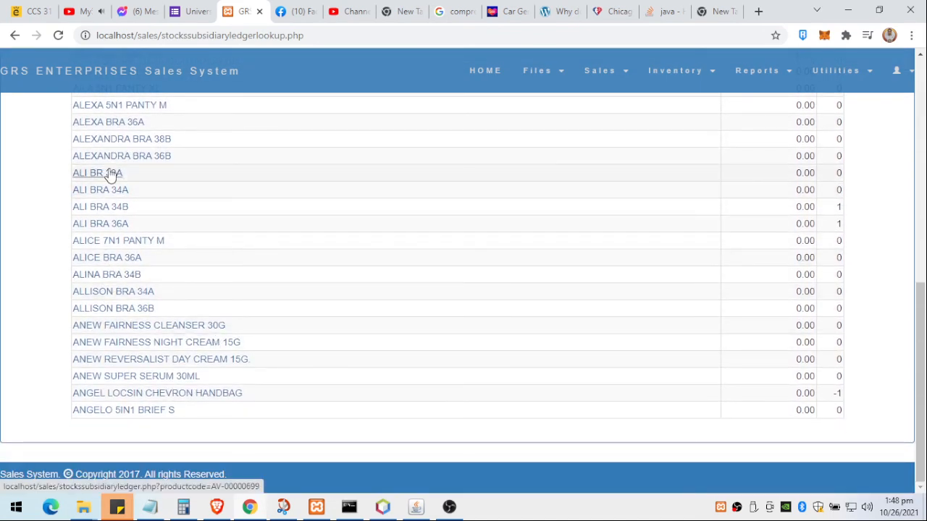
left_click(108, 174)
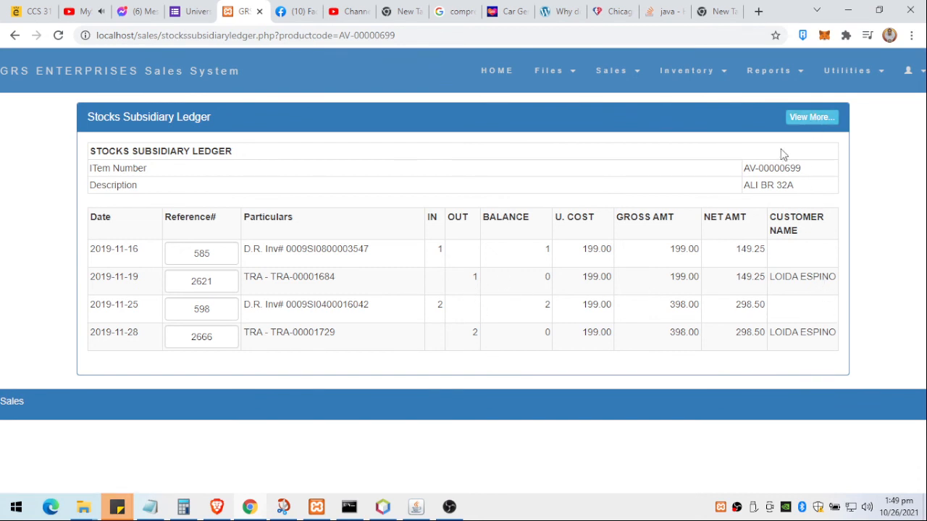
Step: Go back to the product list and view the stocks subsidiary ledger of ANEW REVERSALIST DAY CREAM 15G
left_click(812, 117)
scroll(398, 297, "down", 3)
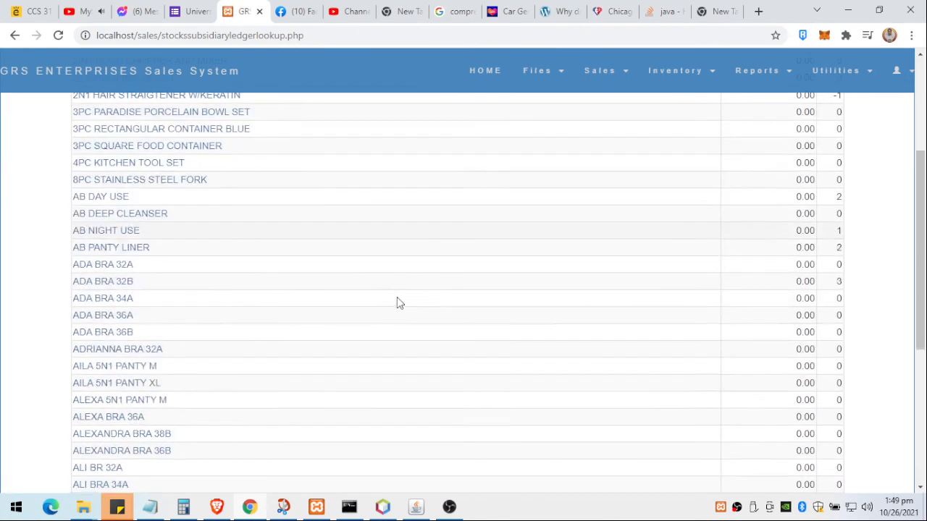
scroll(397, 302, "down", 4)
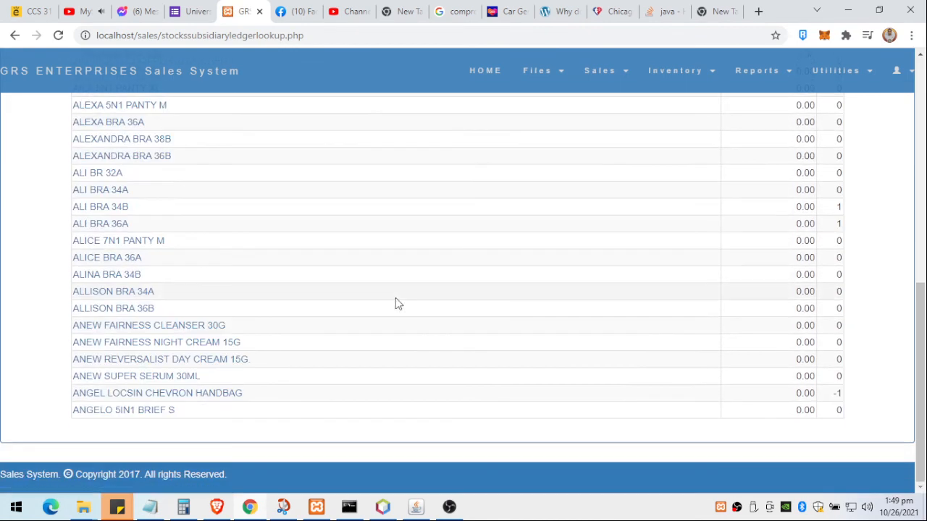
left_click(191, 359)
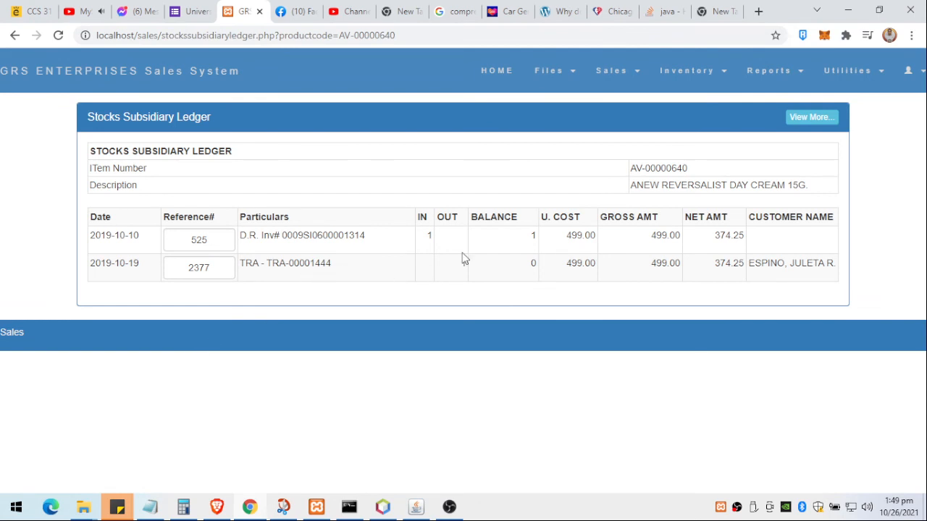
Step: Search the stocks subsidiary ledger's product list for "avon" and view the ledger of AVON CARE 250ML BODY MILK
left_click(820, 125)
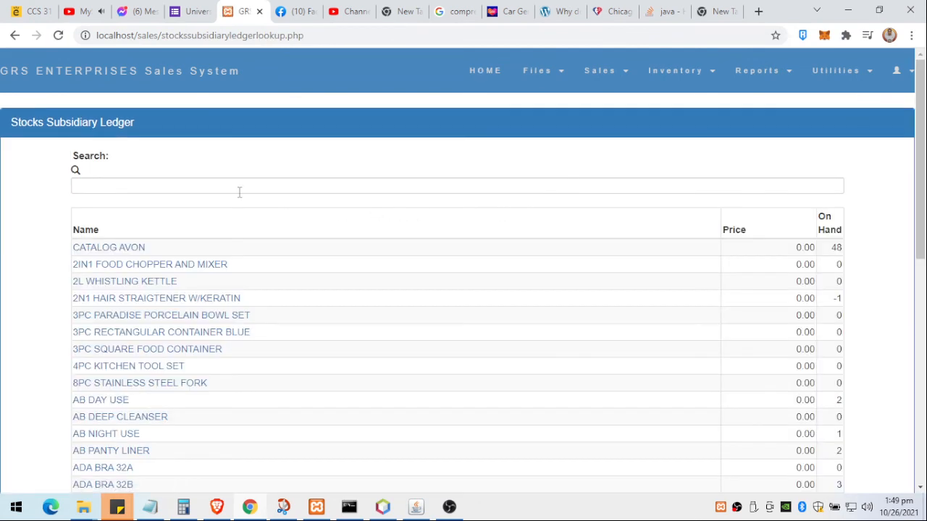
left_click(246, 184)
type("avon")
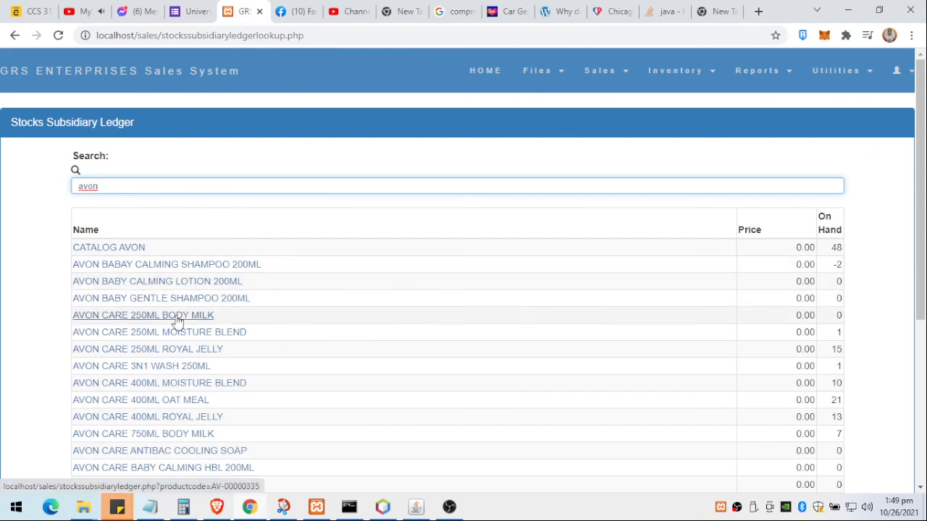
left_click(179, 317)
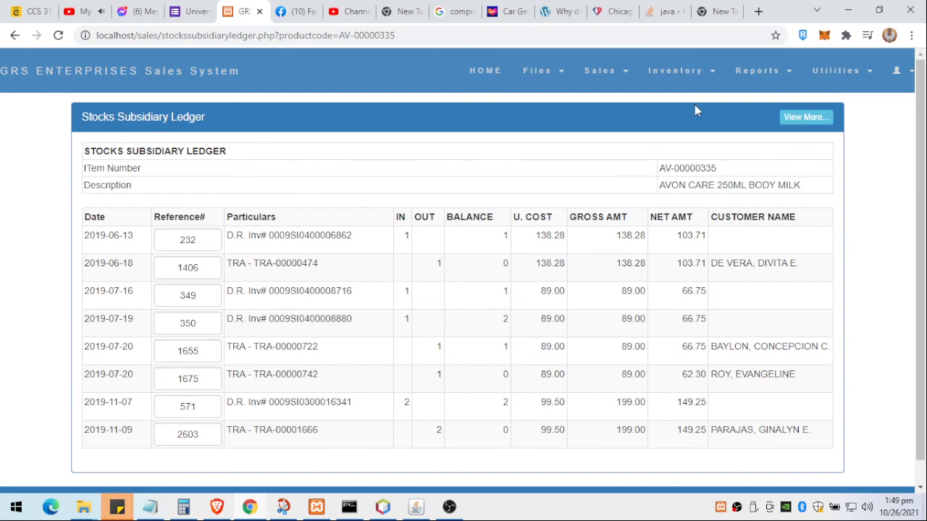
left_click(693, 73)
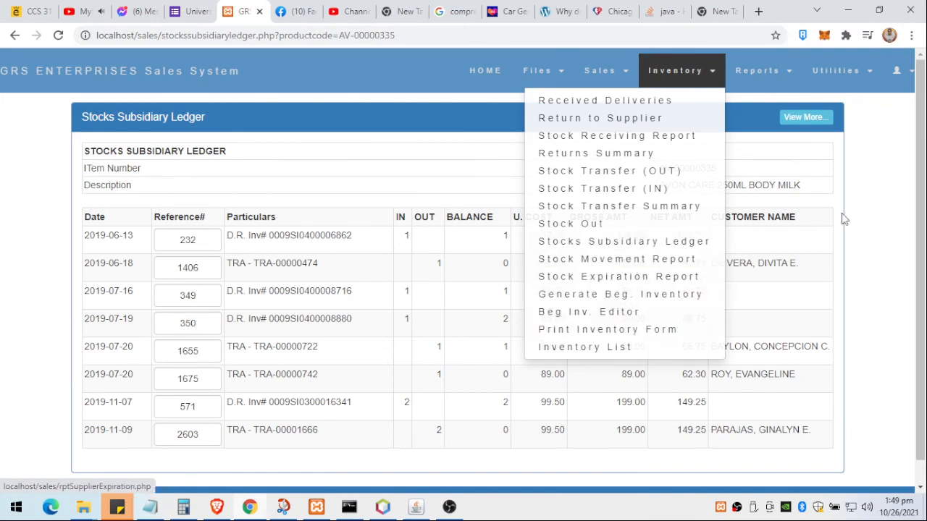
left_click(896, 195)
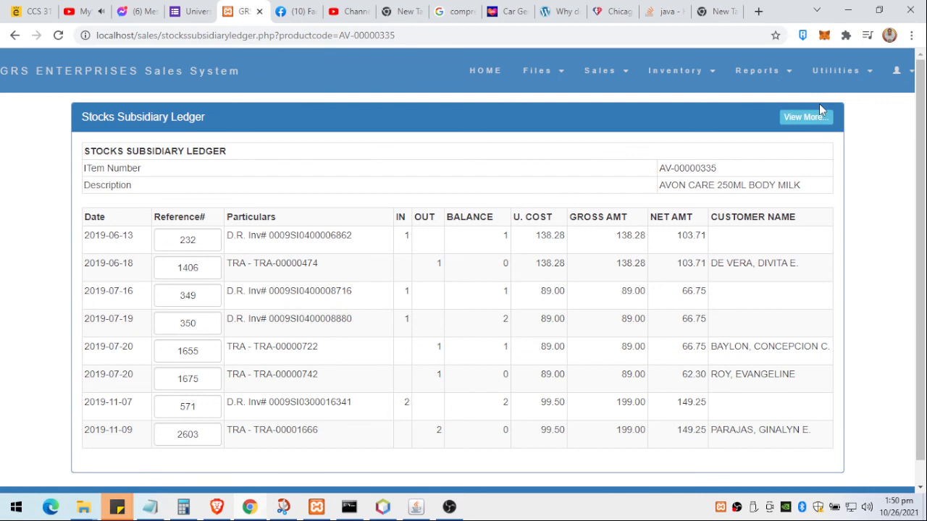
left_click(449, 506)
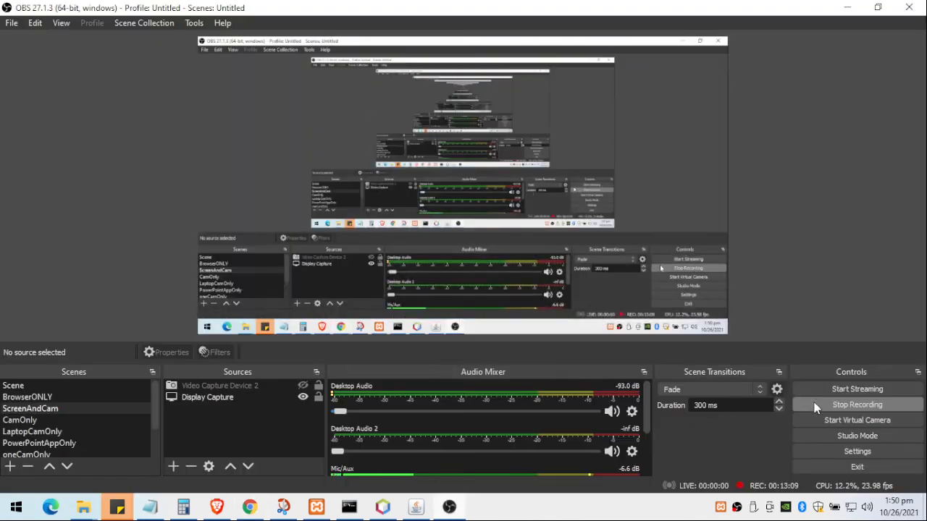